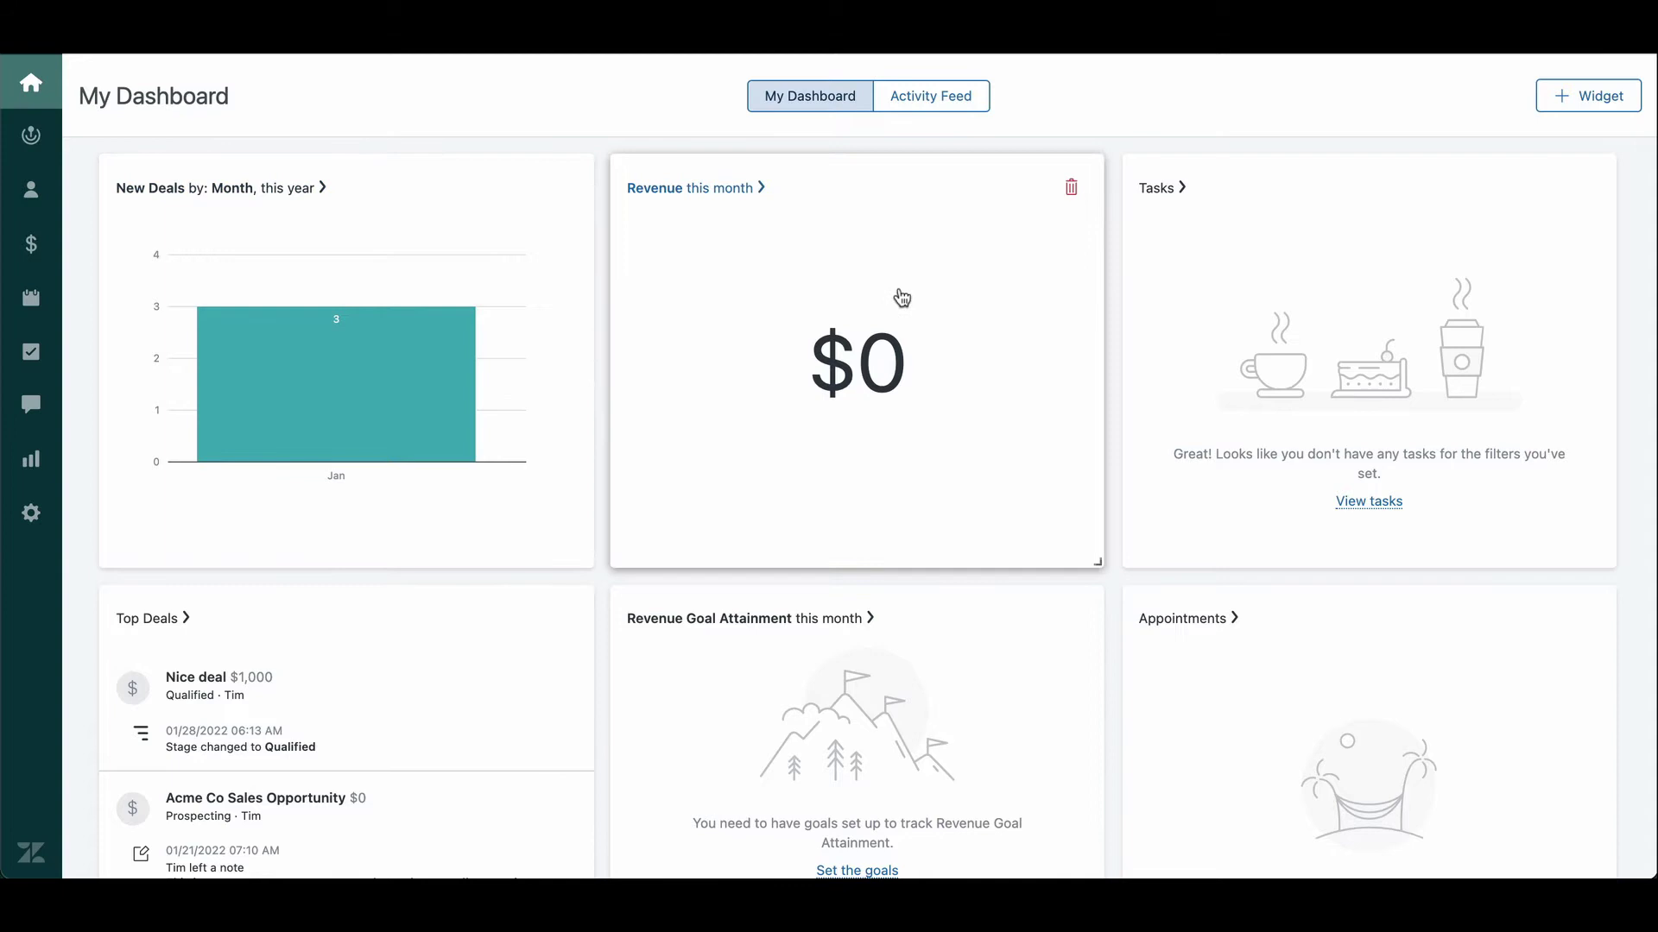
Step: Go to the Triggers page under Business rules in the account settings
left_click(33, 515)
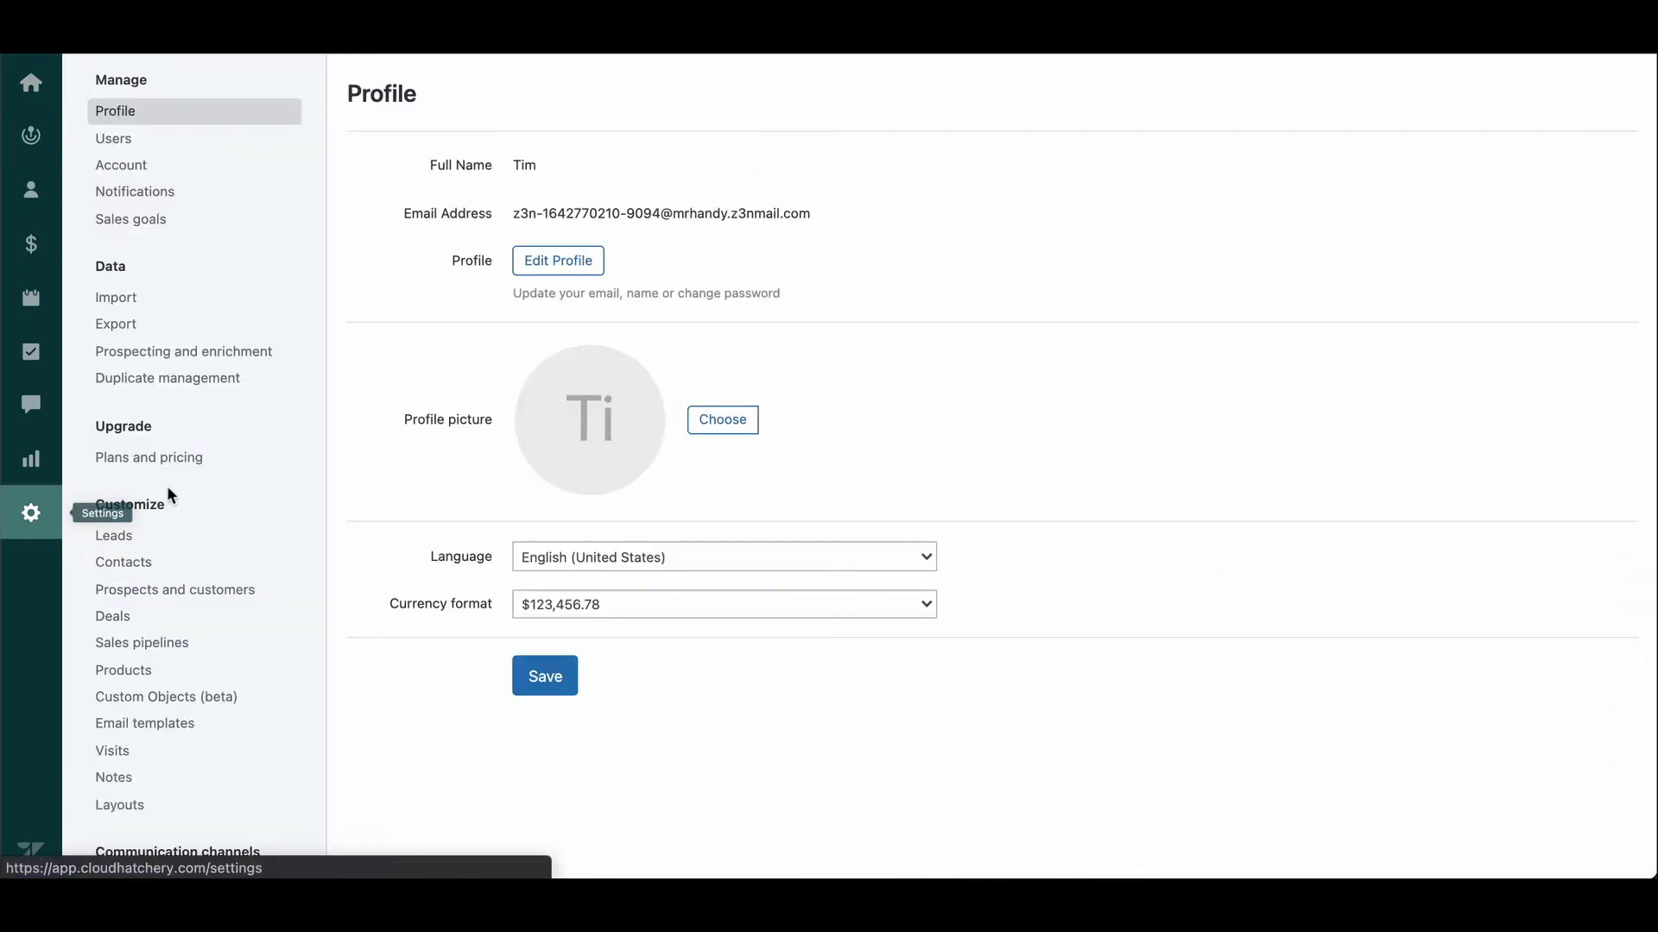
scroll(163, 555, "down", 8)
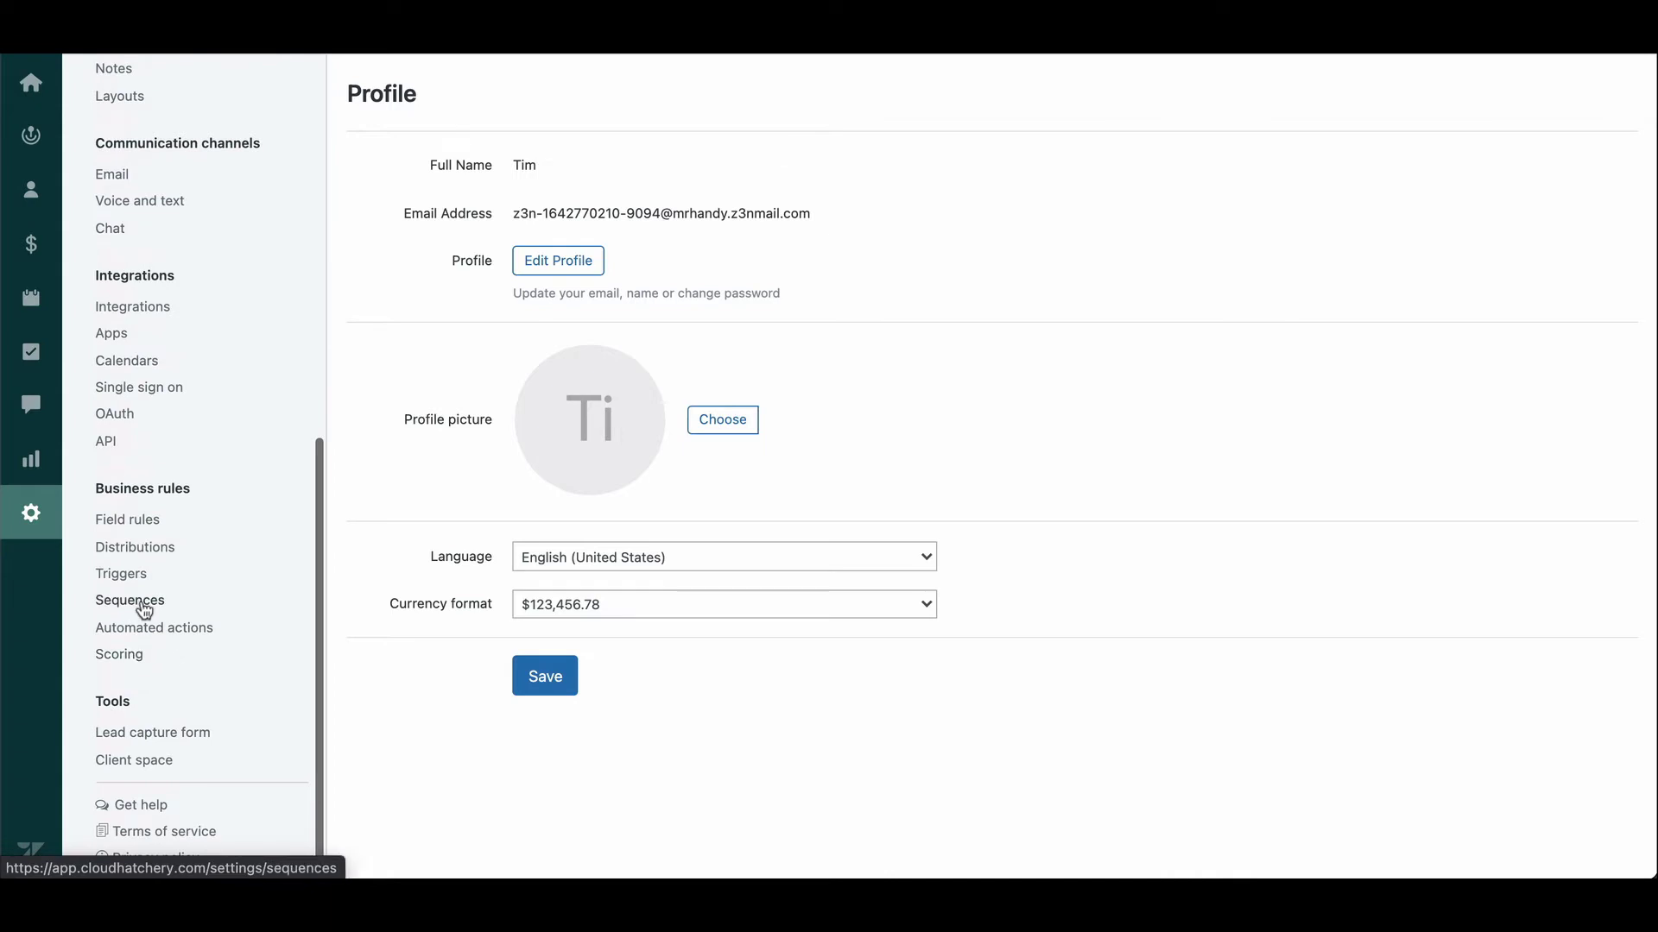
left_click(125, 574)
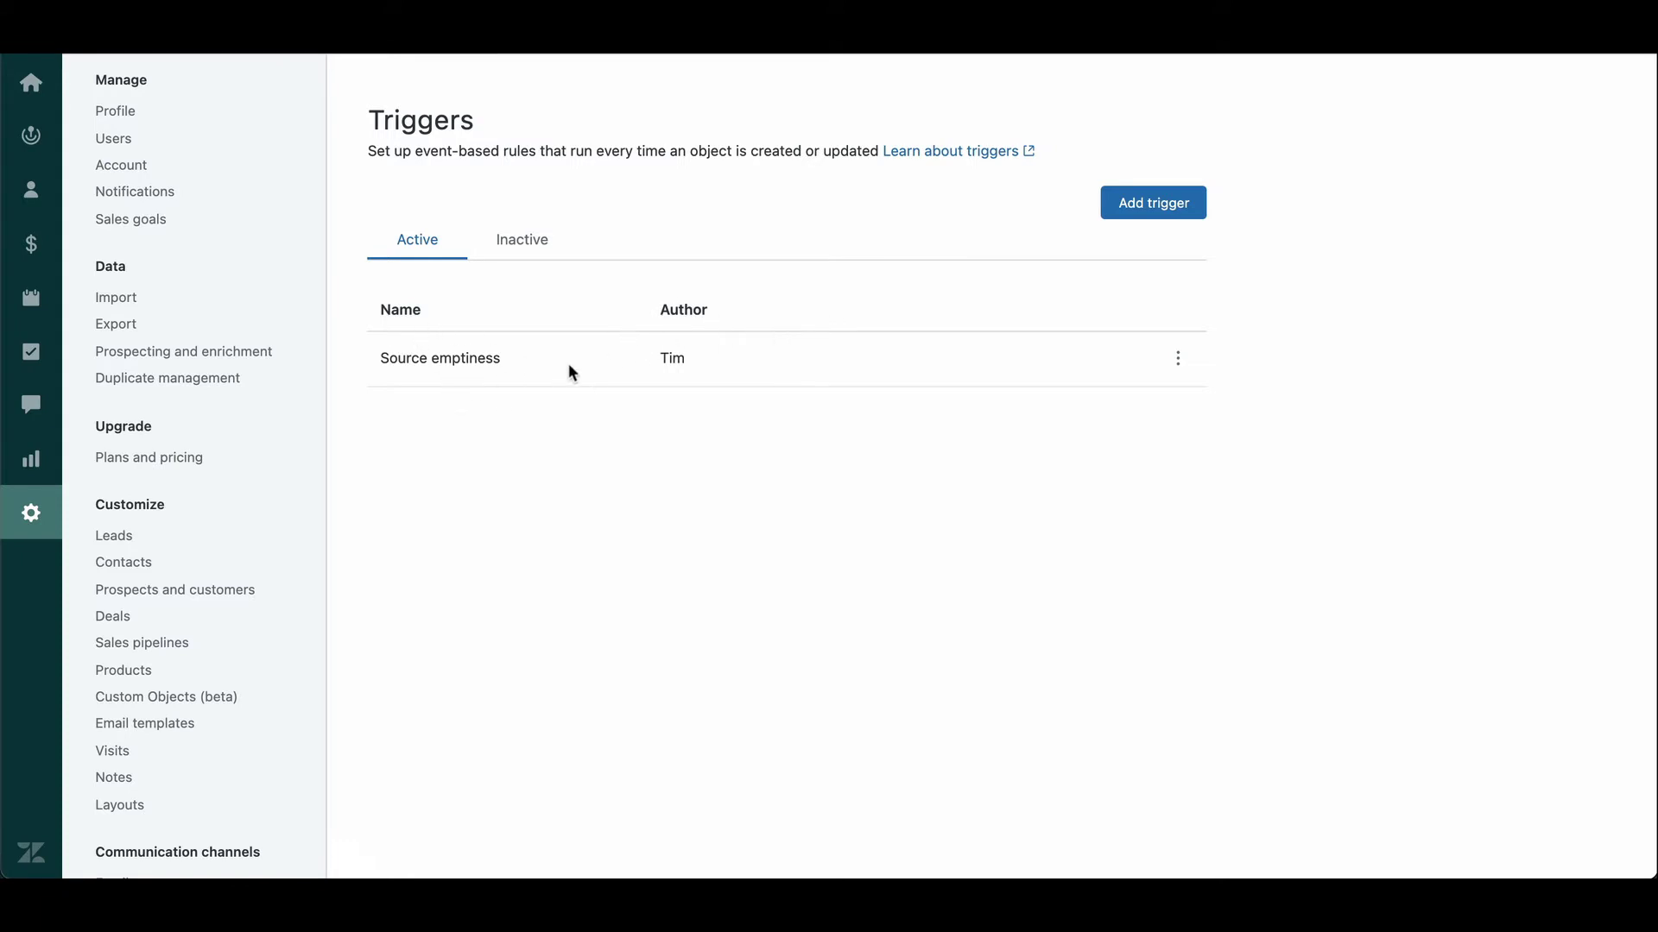
Step: Confirm no inactive triggers exist and review the Source emptiness trigger's options
left_click(527, 249)
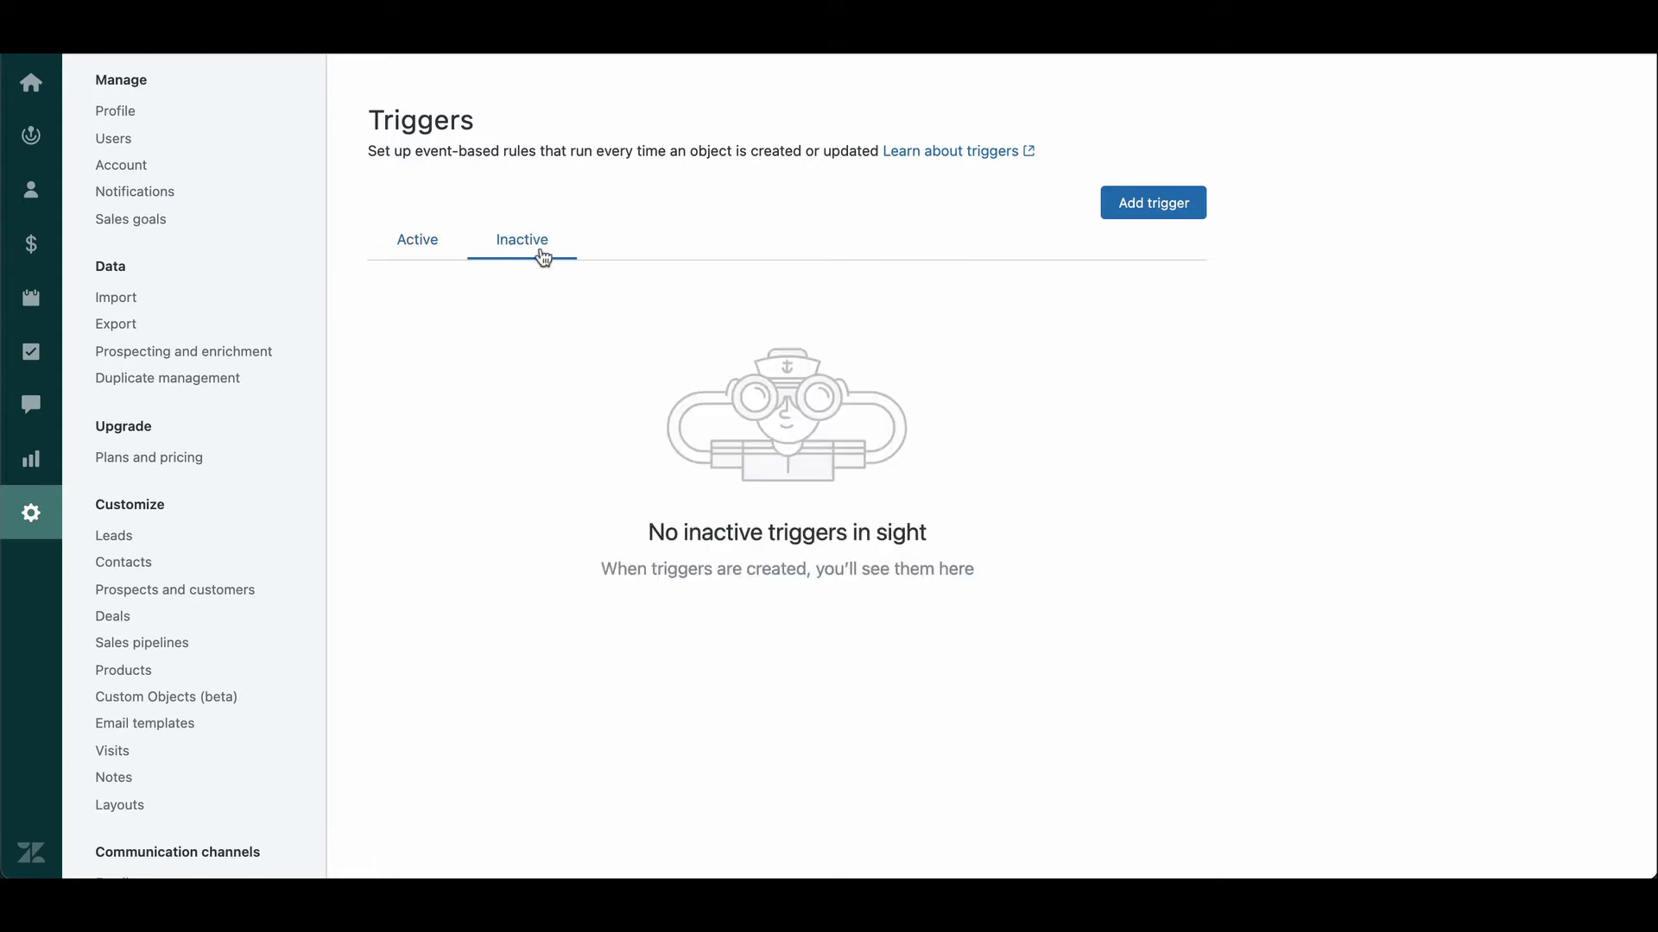
left_click(418, 246)
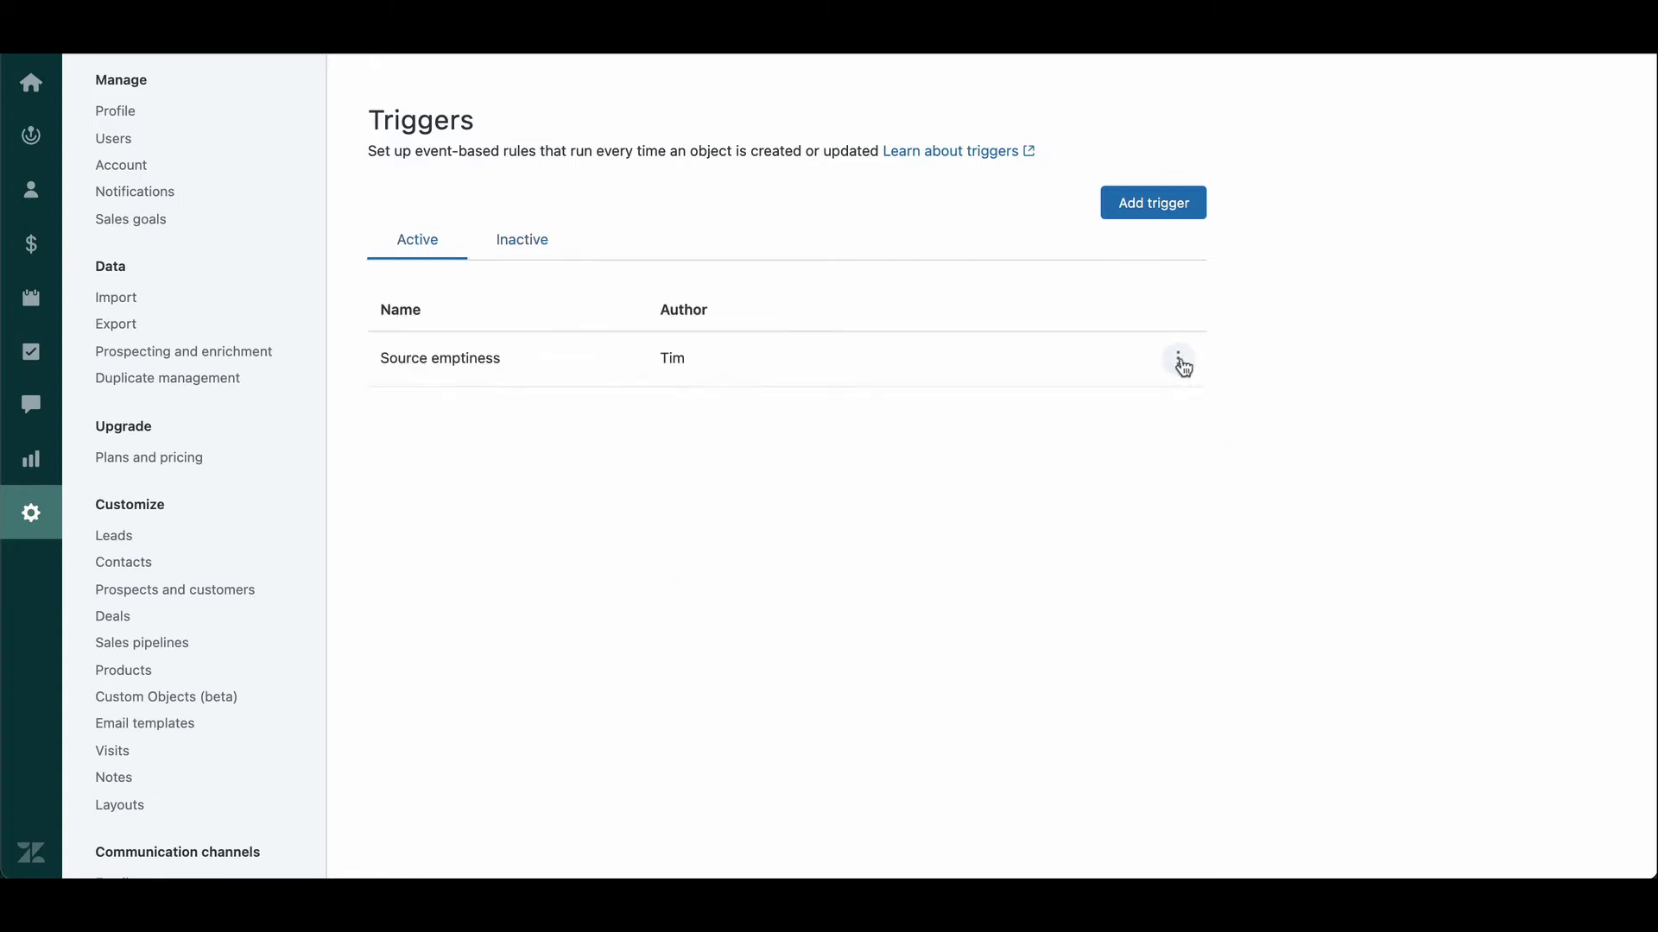
left_click(1178, 358)
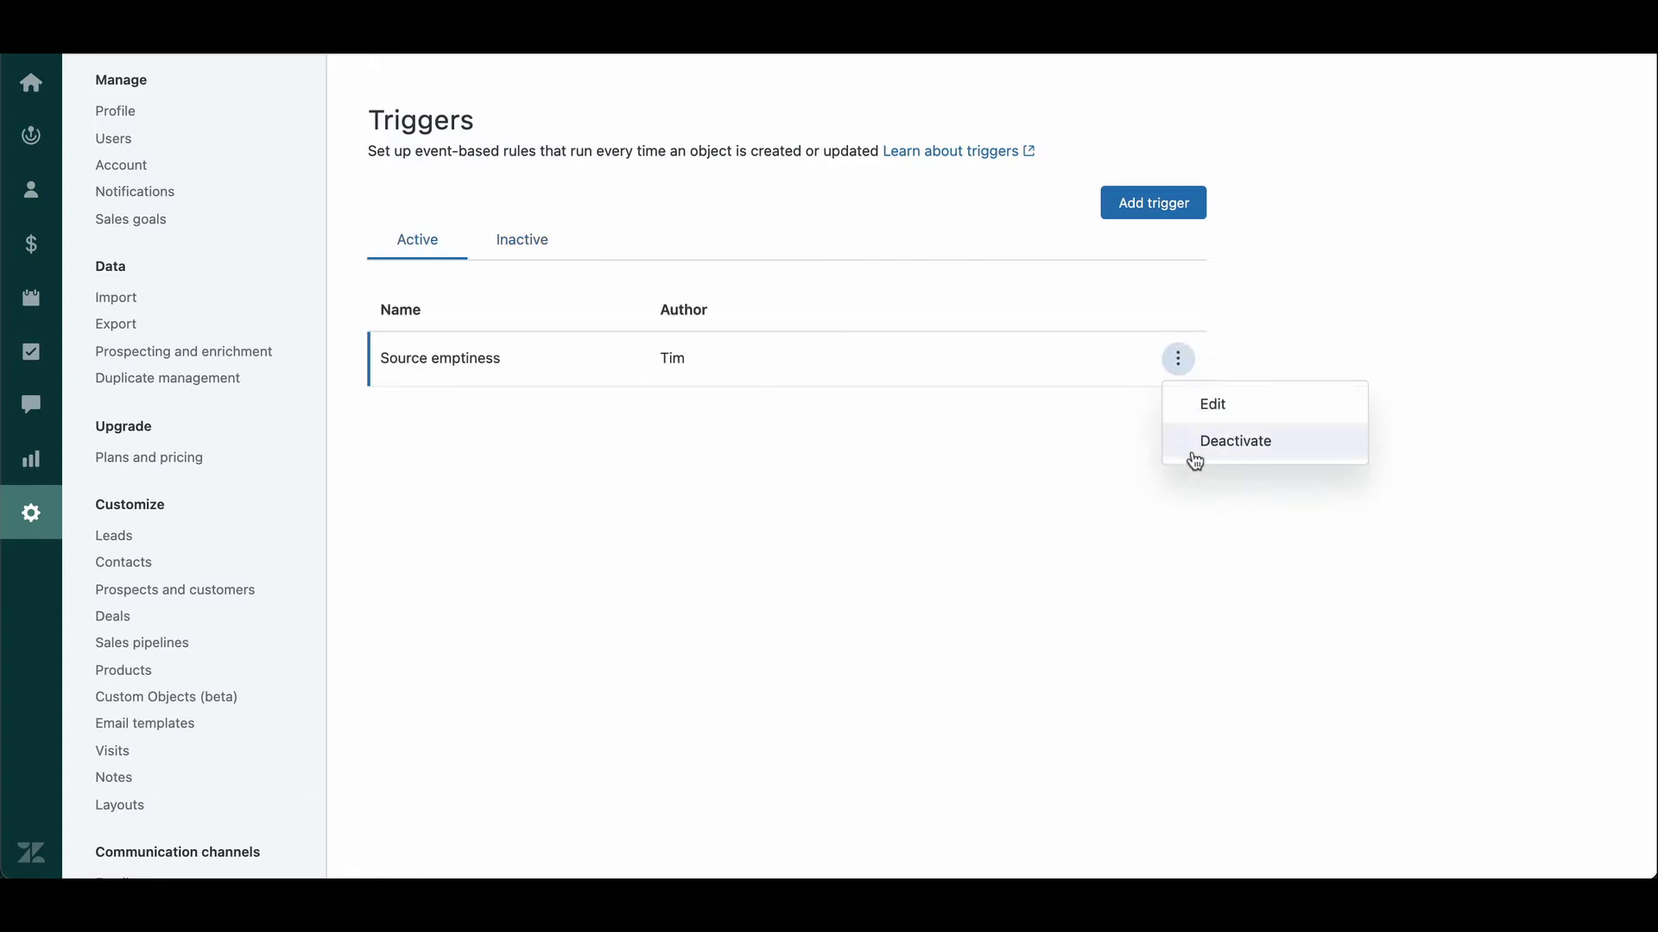
left_click(1005, 306)
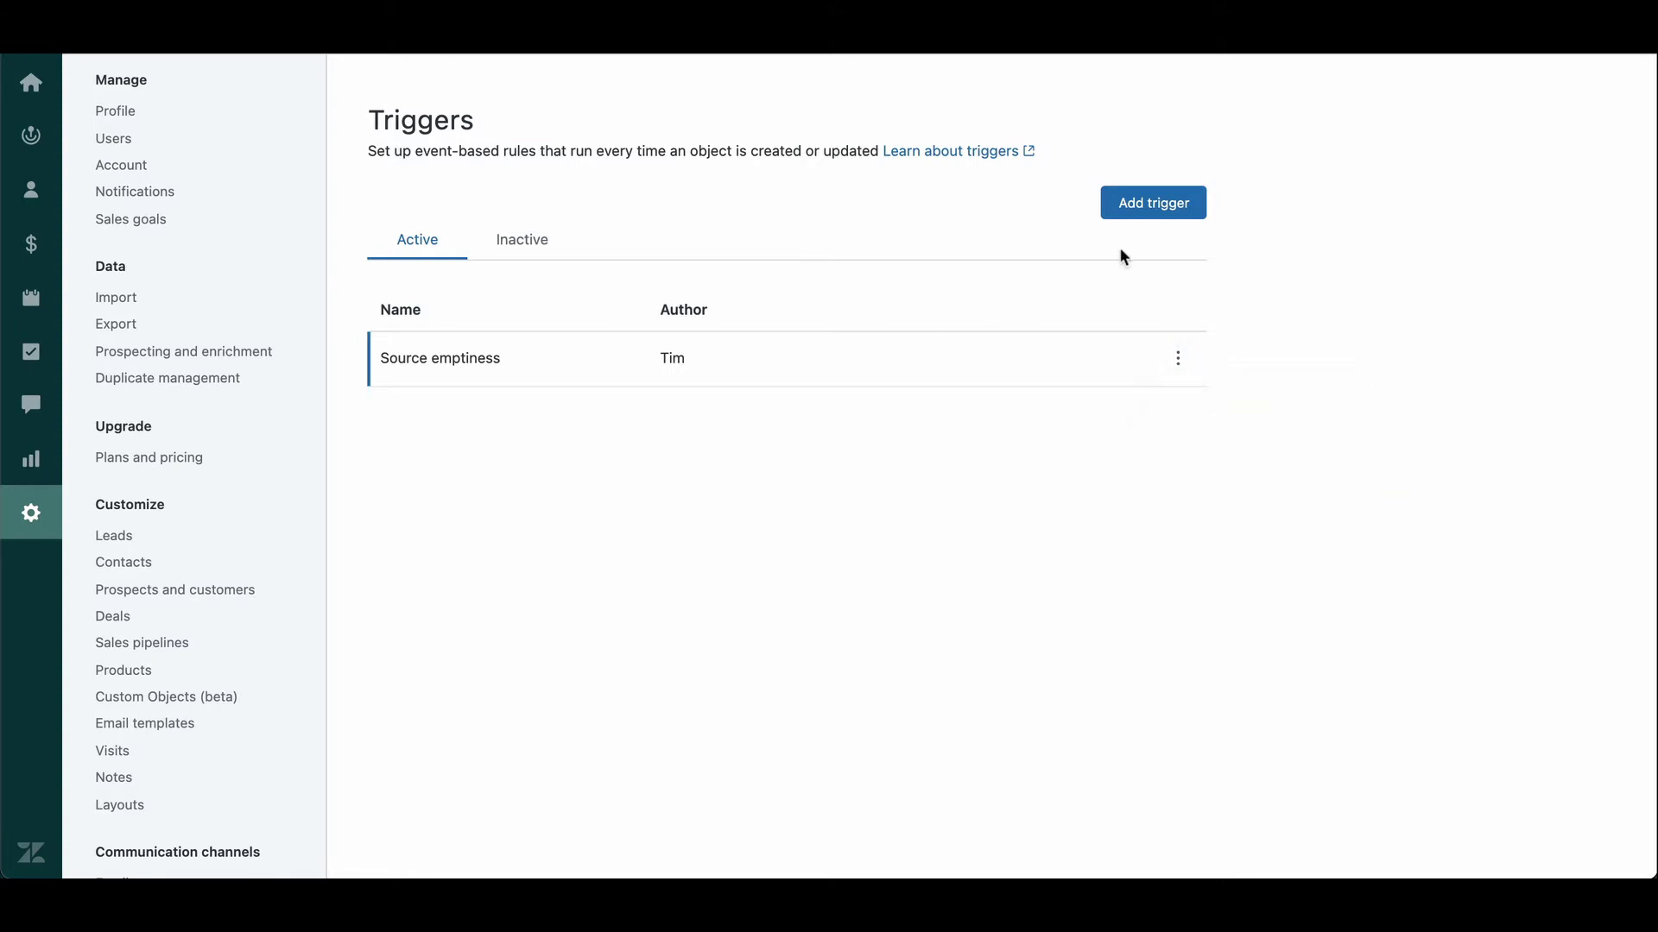
Step: Create a new trigger named Hot Deal, keeping the event Deal is updated
left_click(1140, 207)
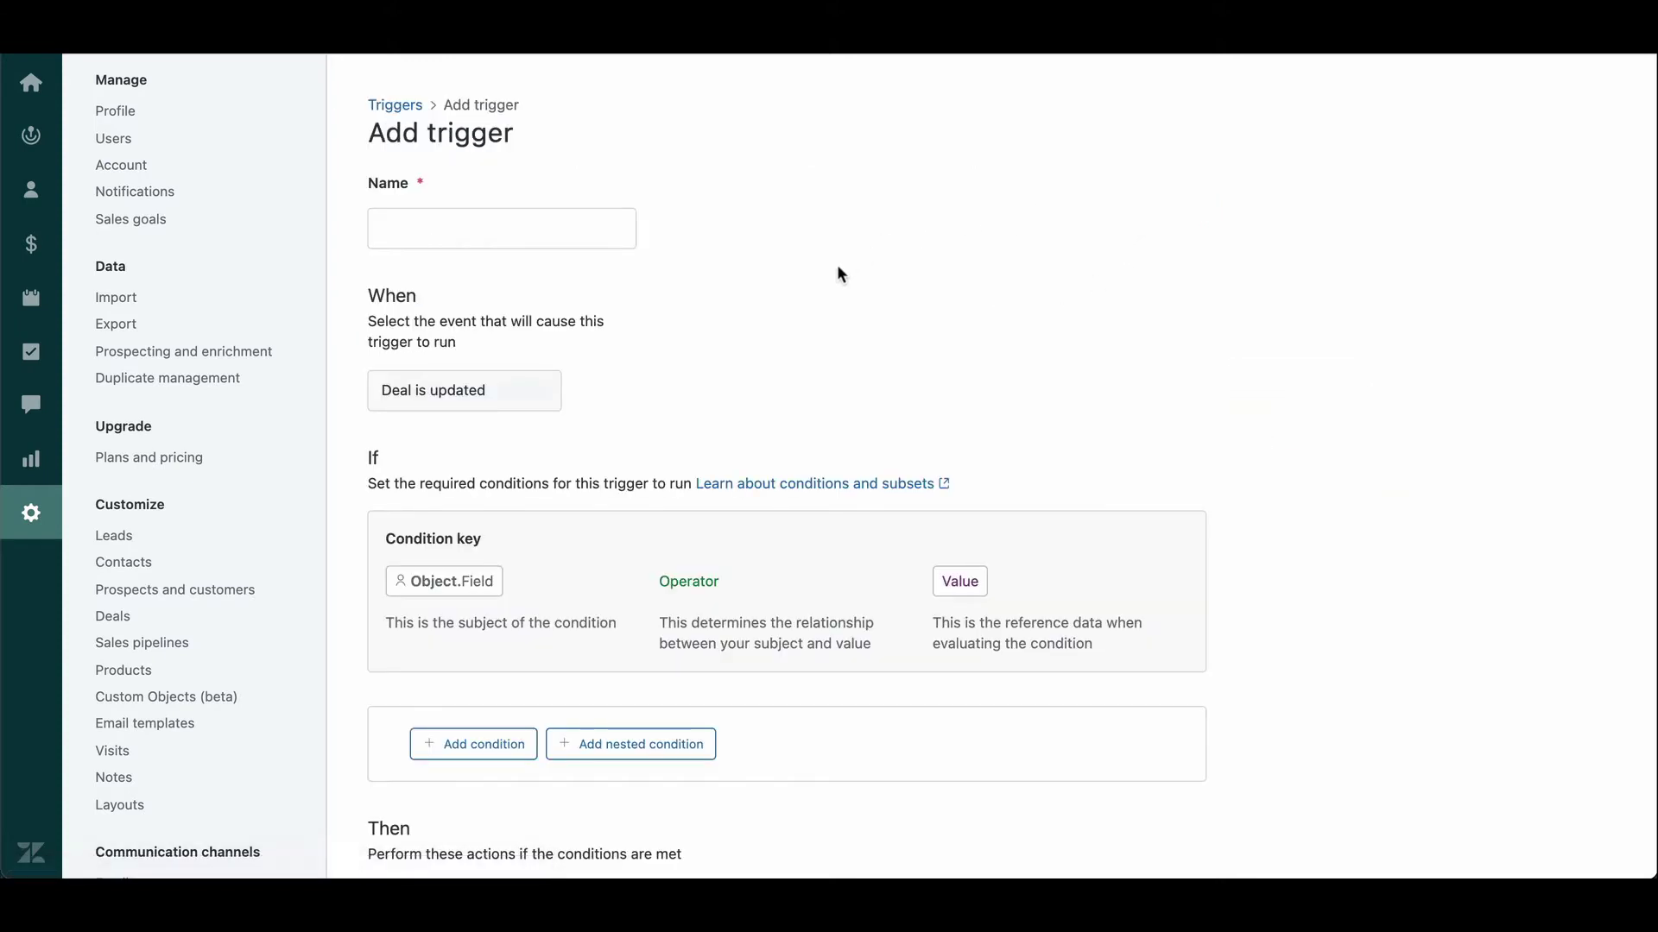
left_click(463, 233)
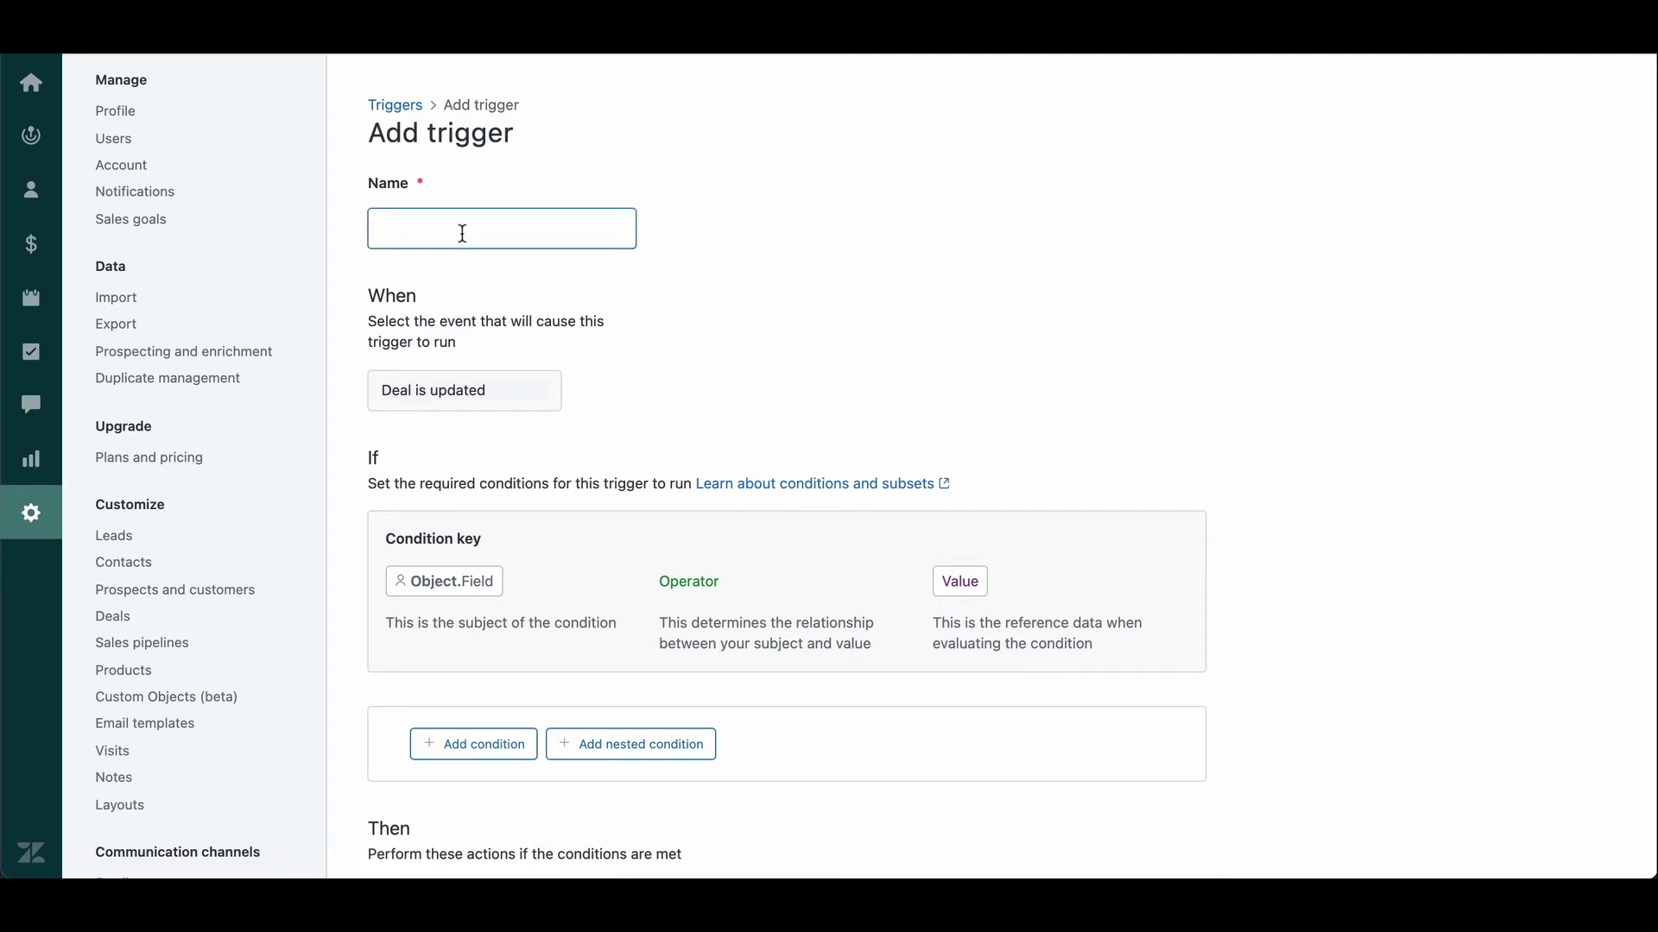
type("Hot Deal")
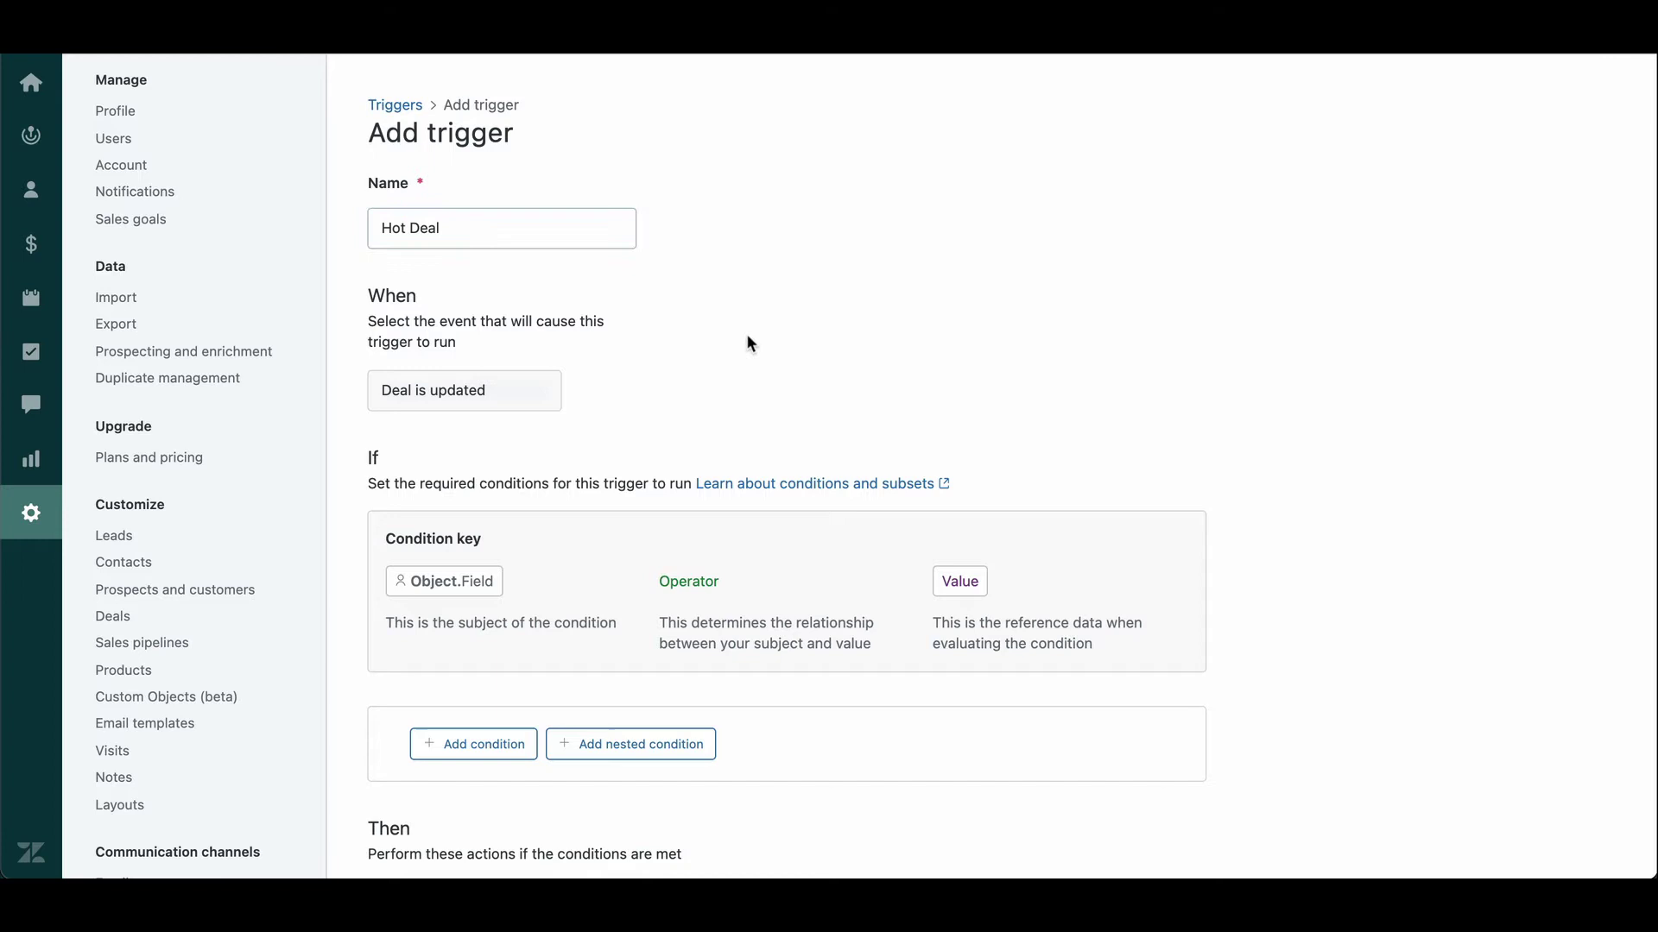
left_click(518, 393)
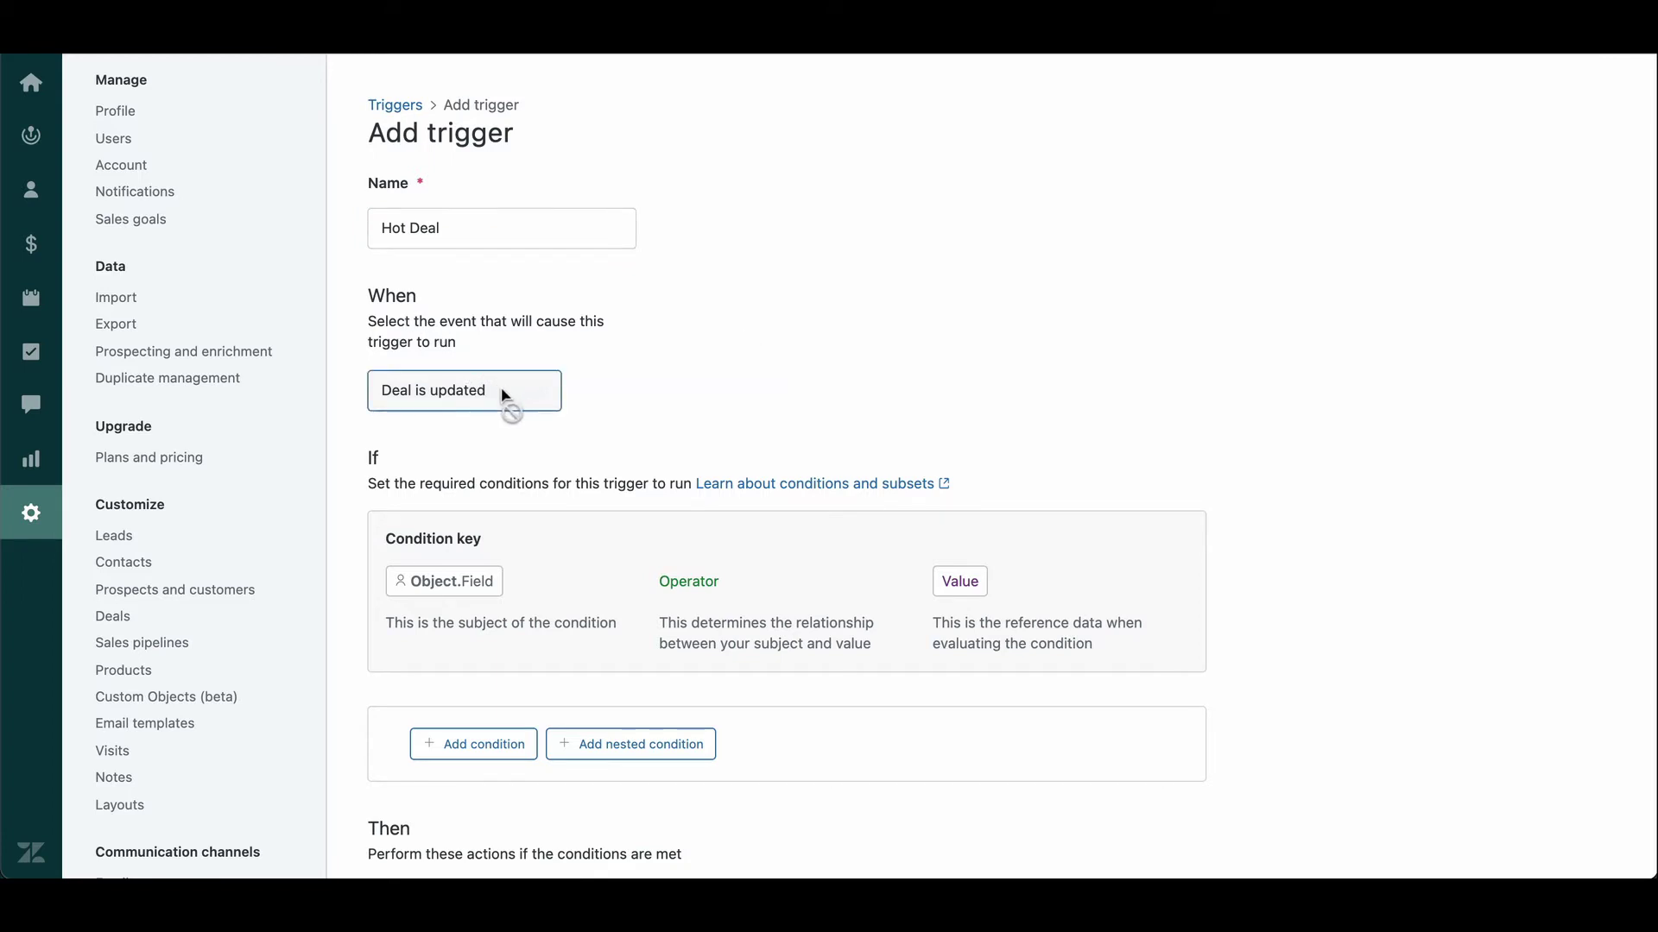
mouse_move(502, 400)
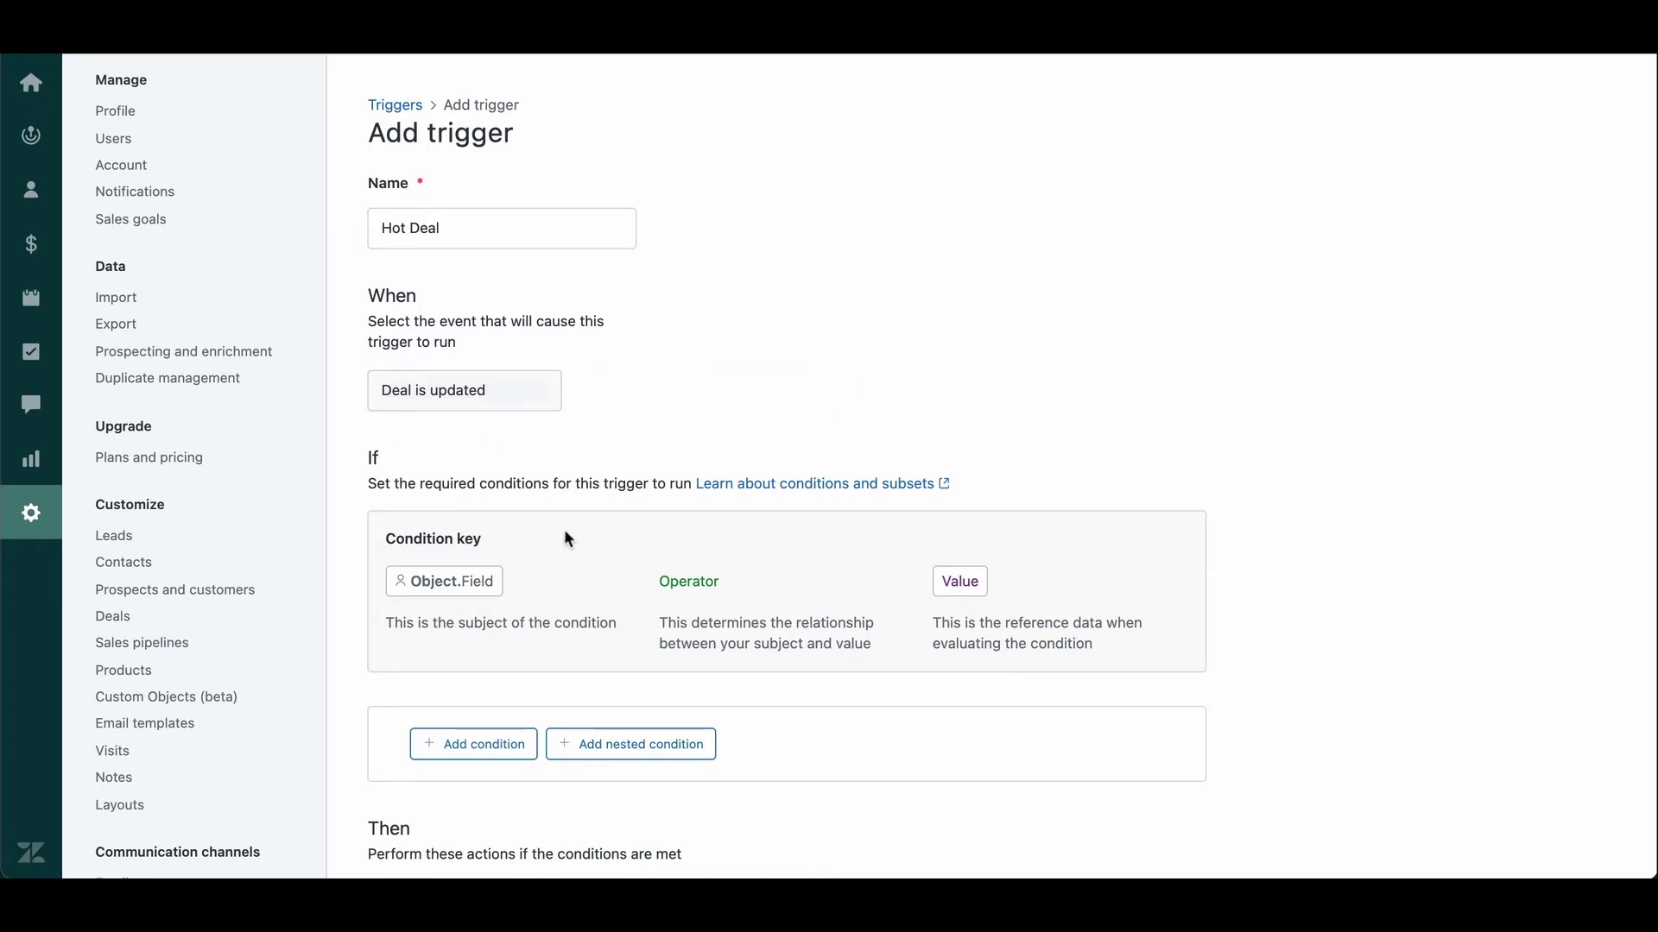
scroll(563, 530, "down", 3)
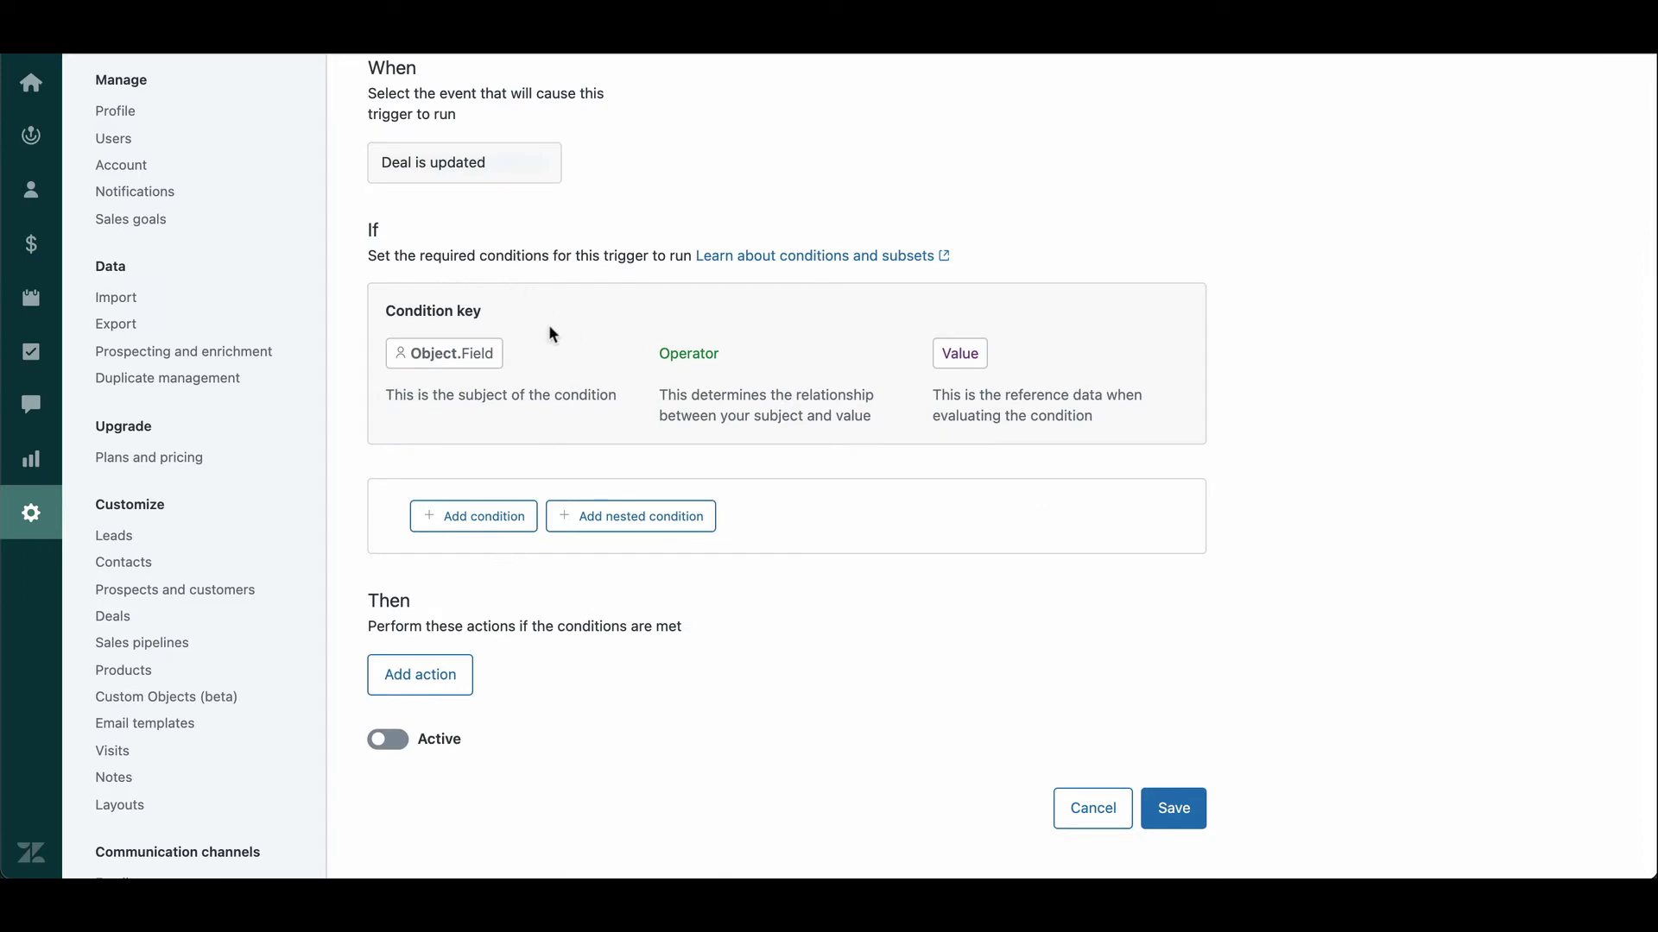
scroll(551, 335, "up", 1)
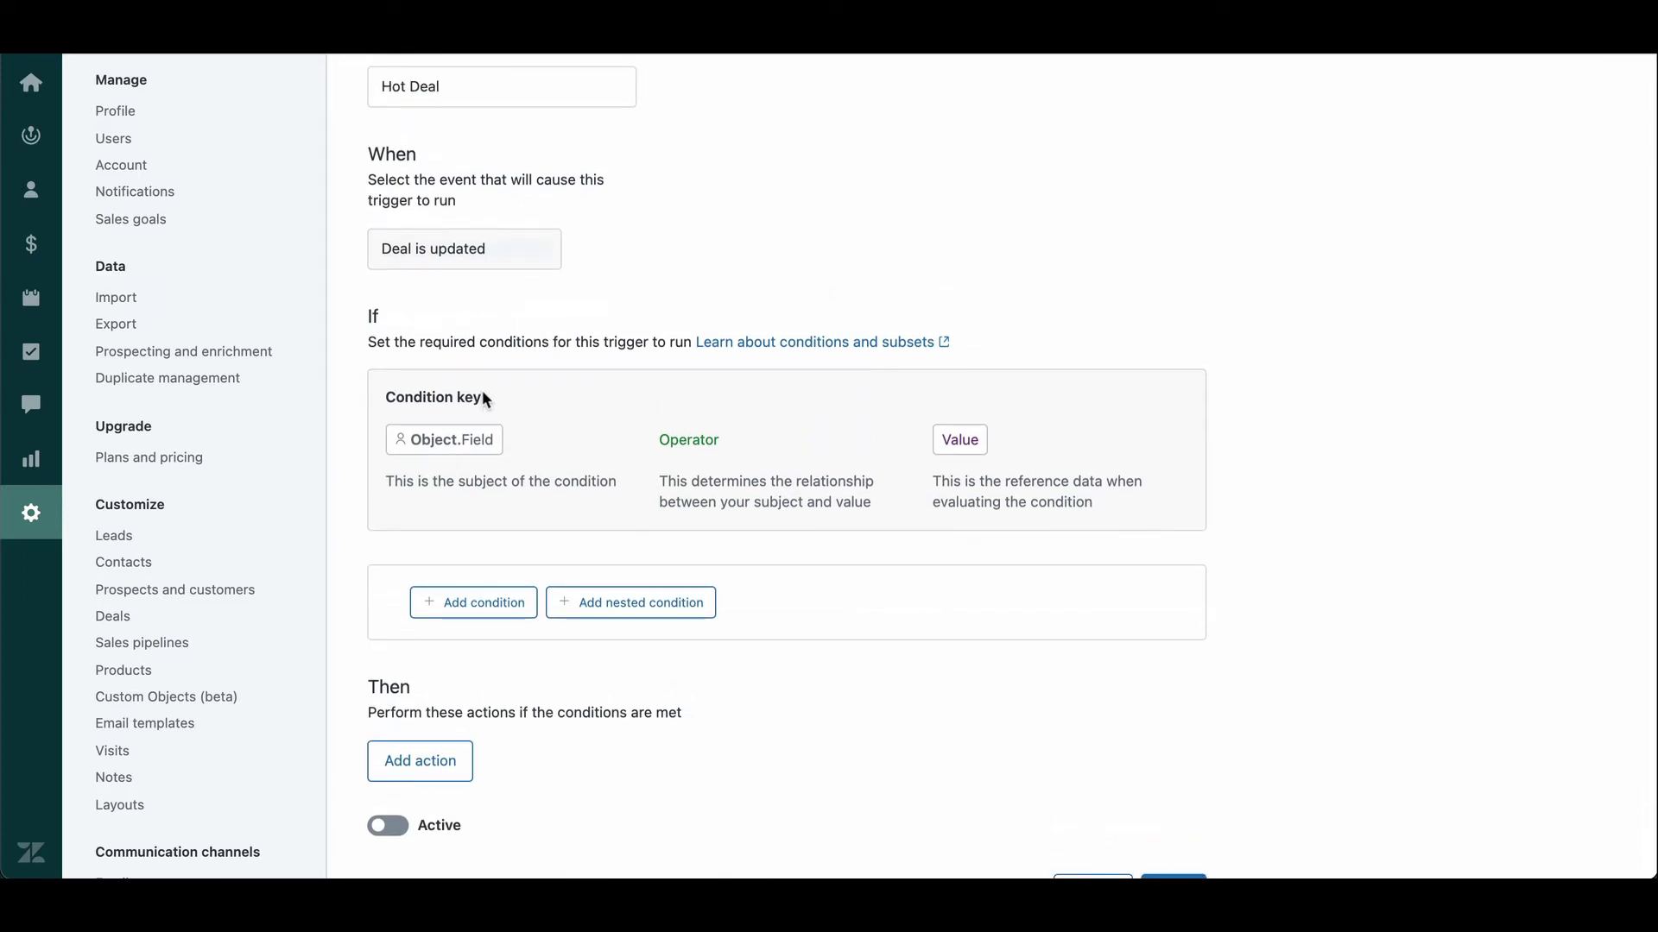
scroll(440, 349, "down", 1)
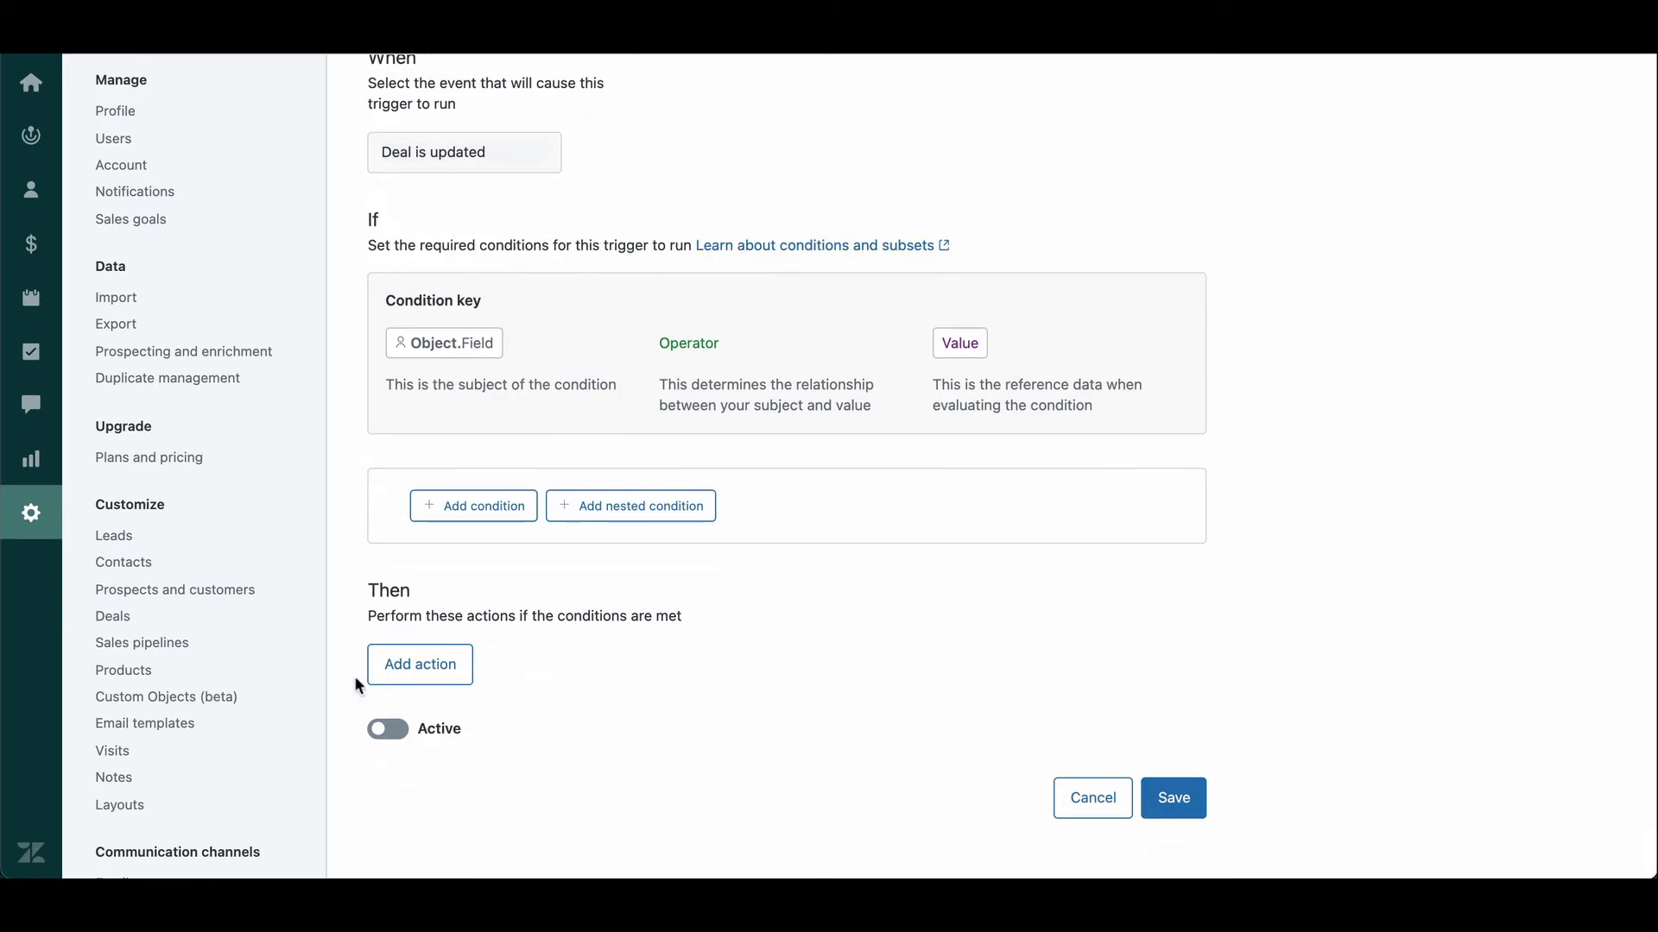
Step: Add the condition Deal Value is greater than 2500
left_click(461, 516)
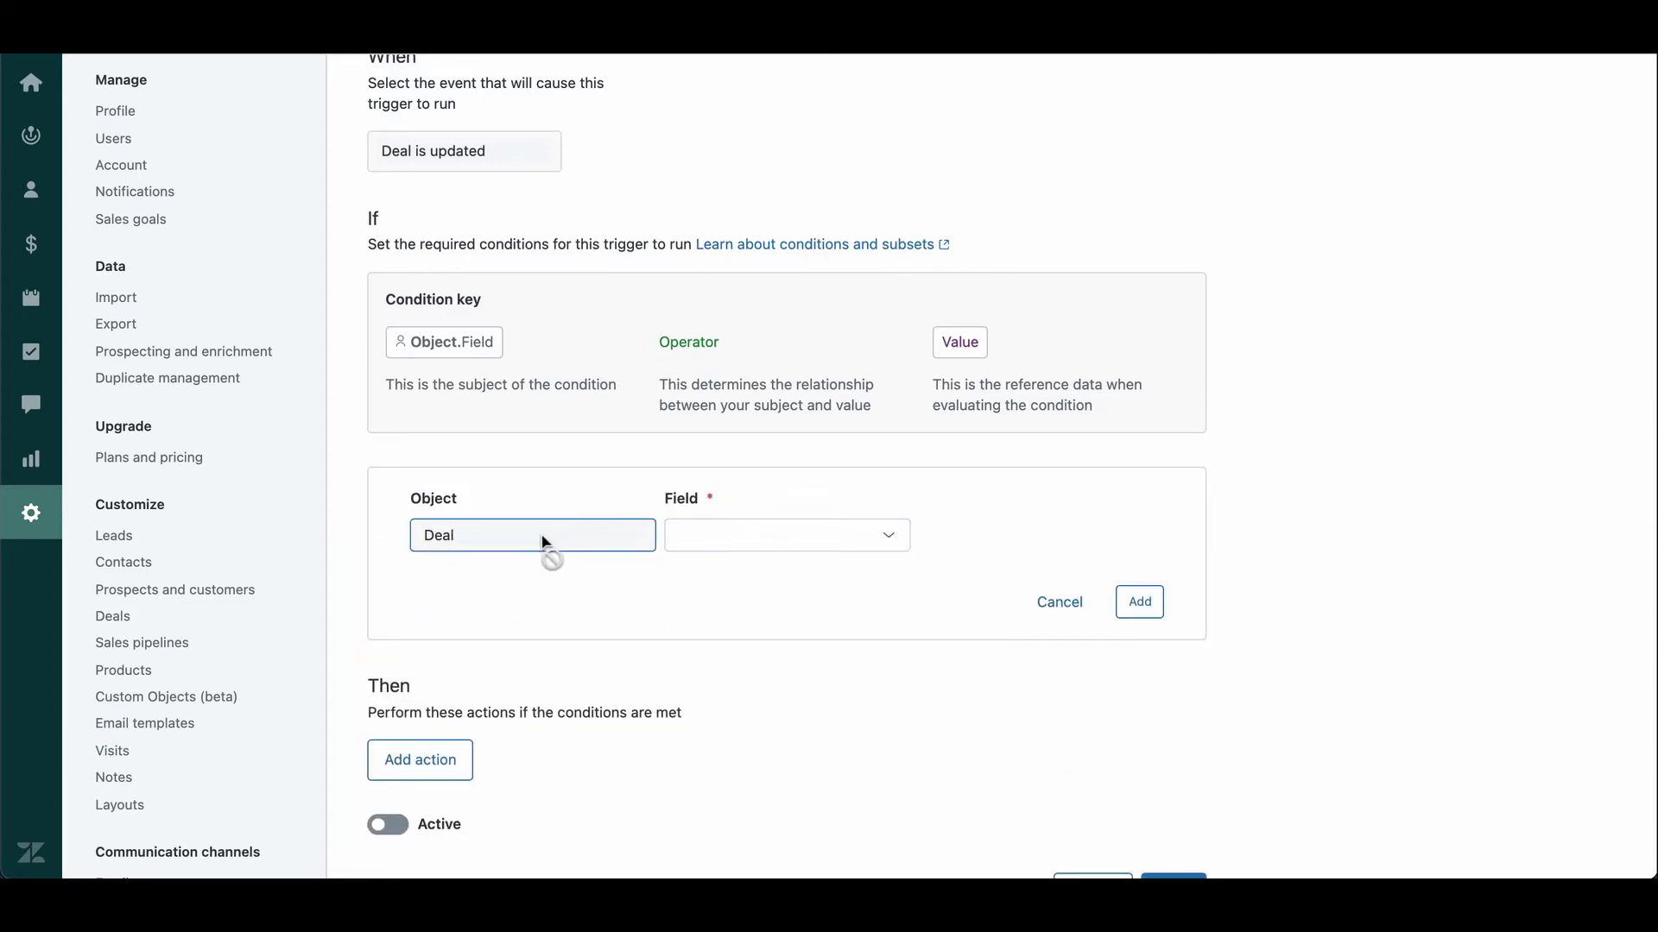
left_click(719, 545)
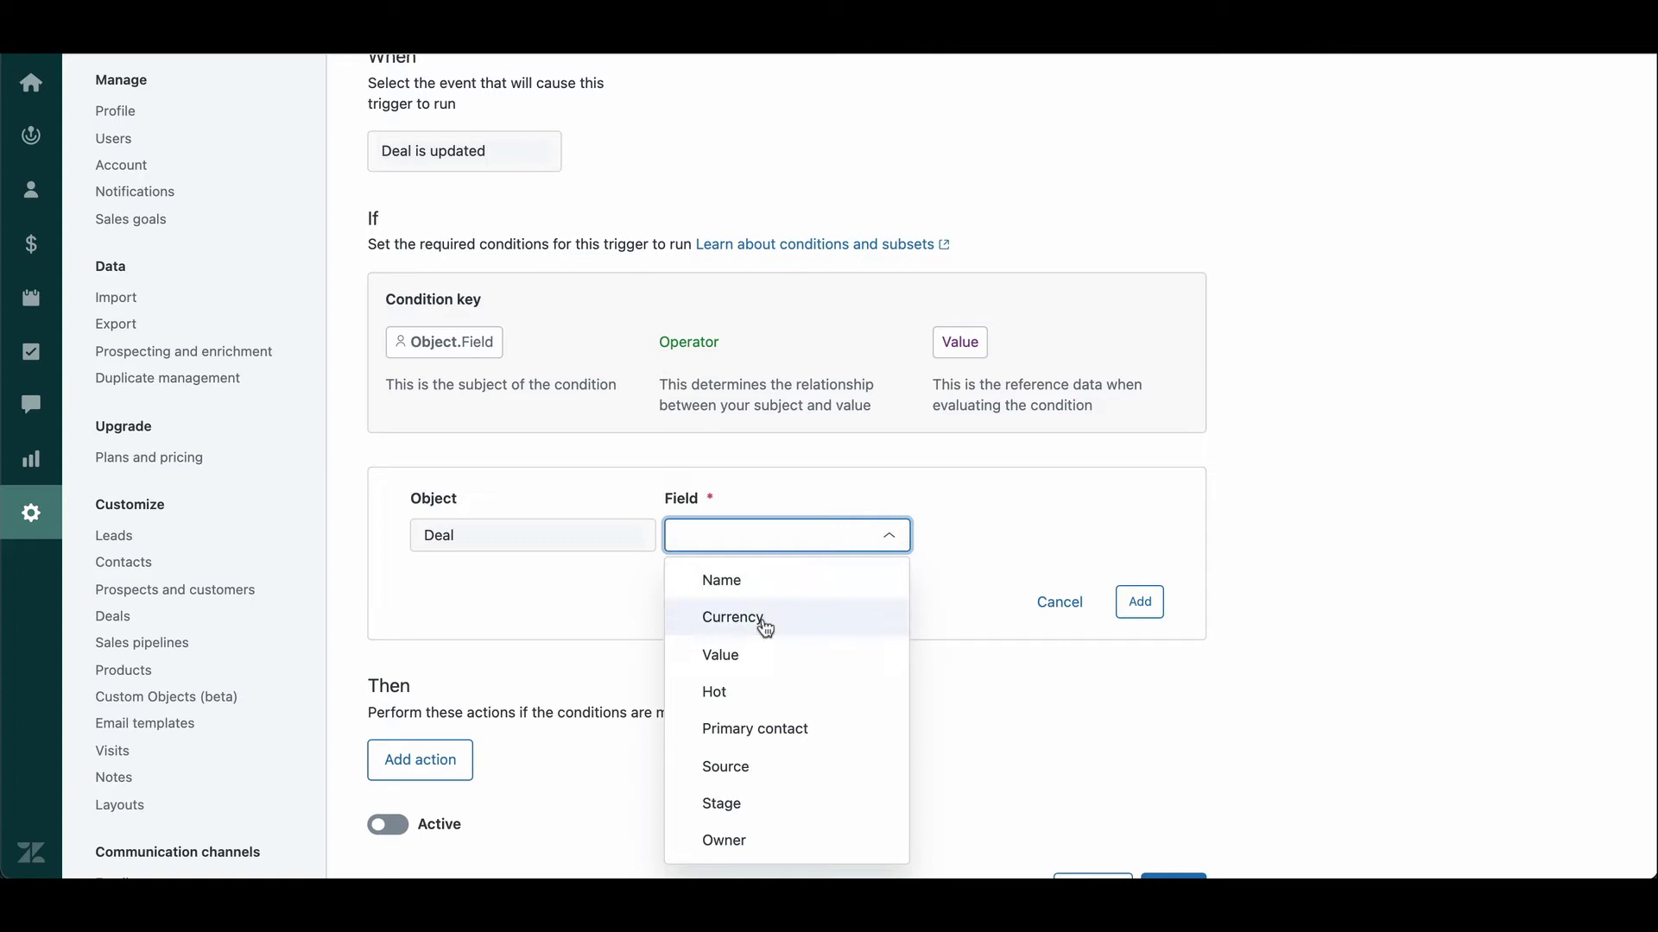
left_click(759, 655)
left_click(962, 561)
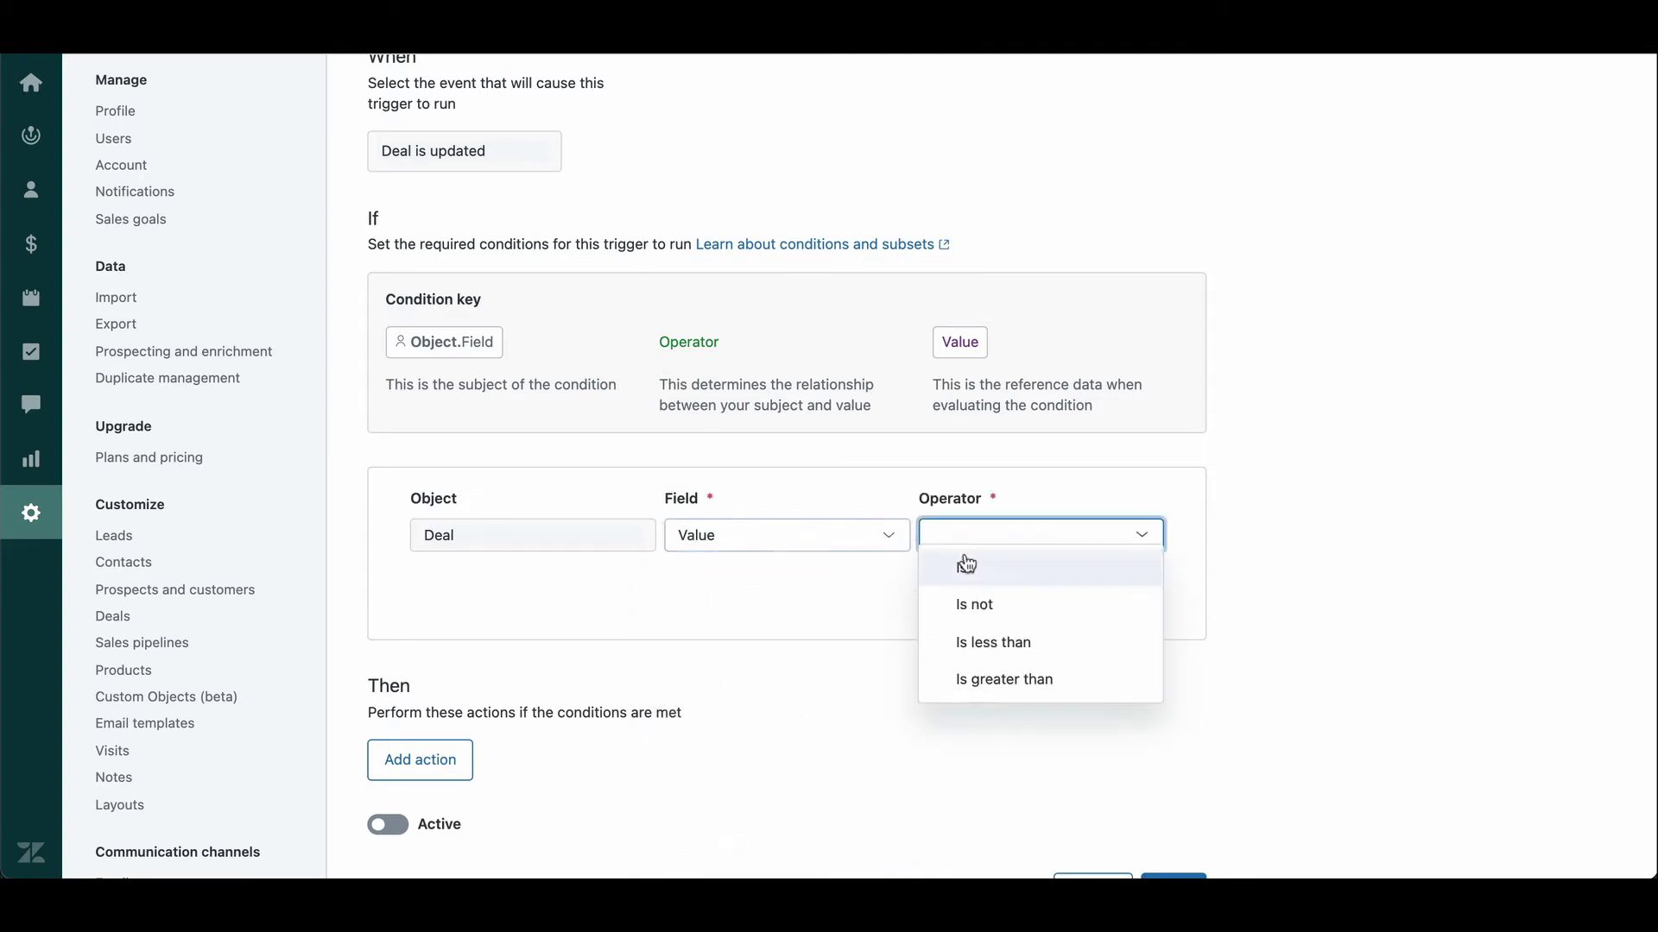
left_click(985, 692)
left_click(602, 612)
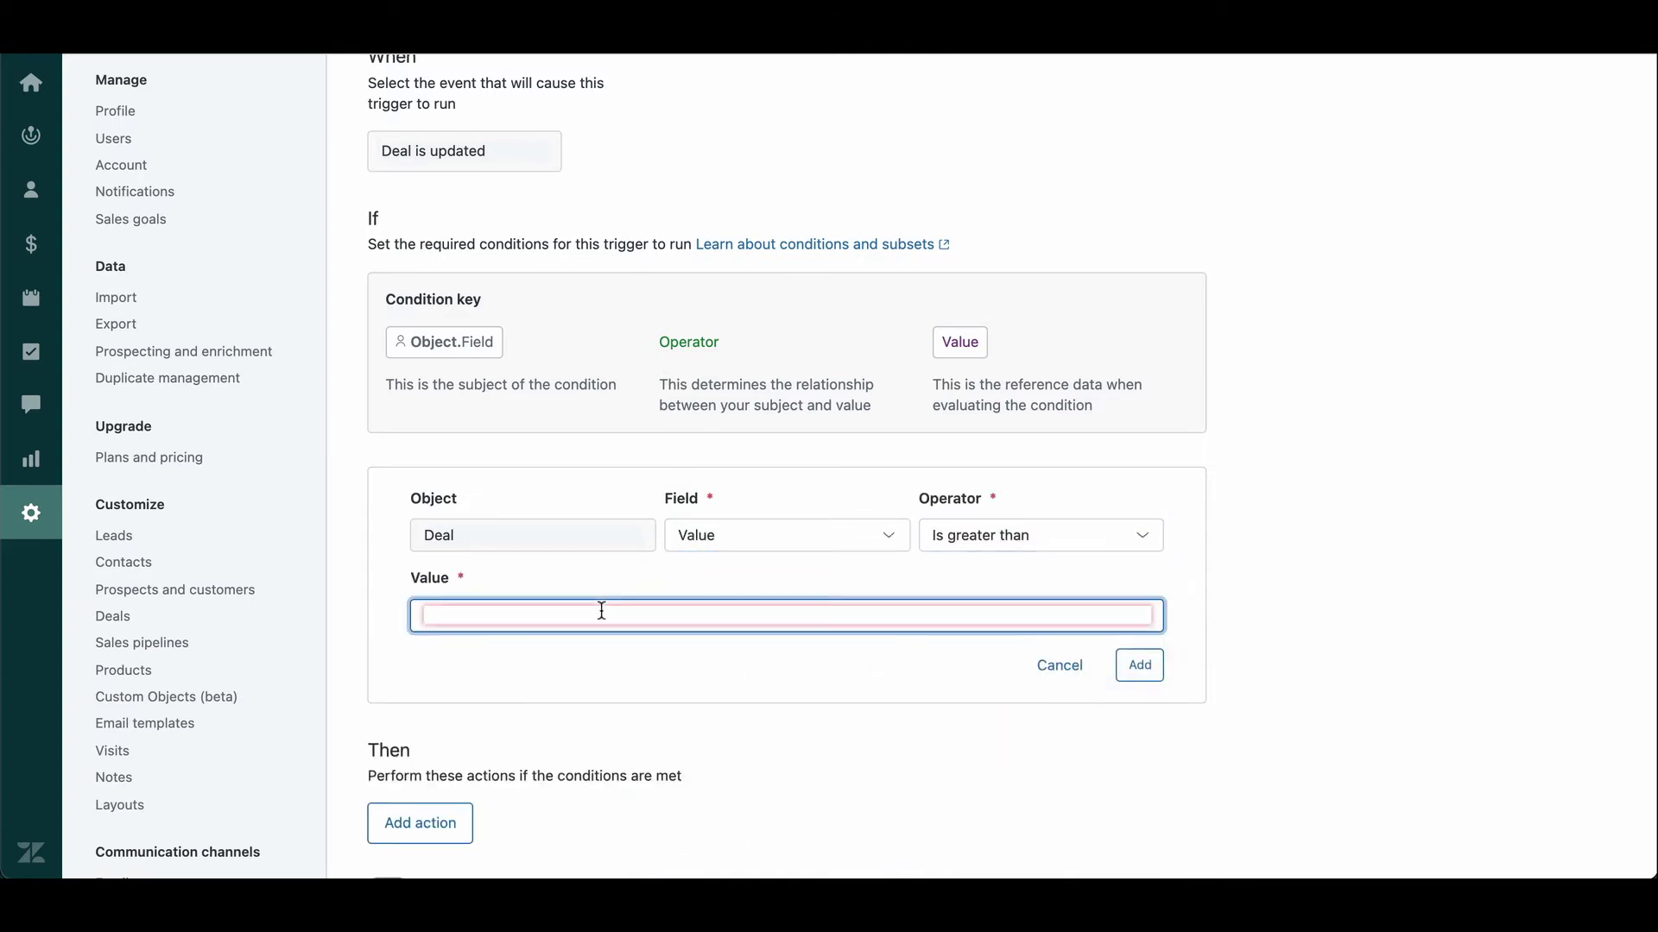
type("2500")
left_click(1138, 666)
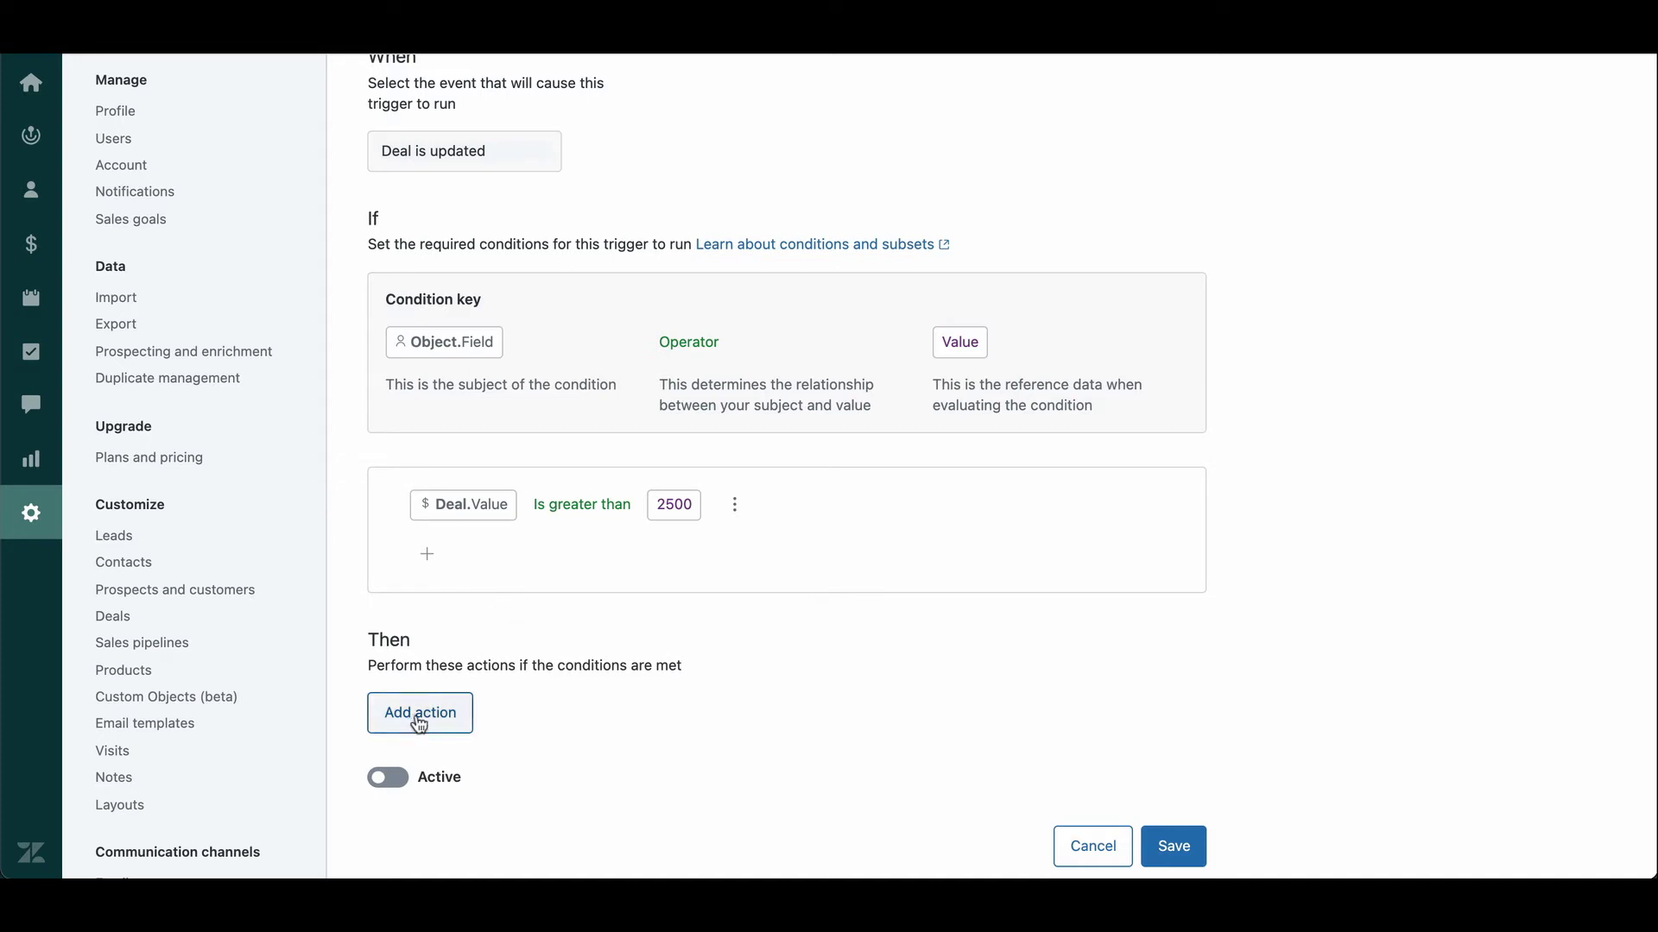
Step: Add a nested condition: Deal Currency is United States Dollar (USD)
left_click(427, 557)
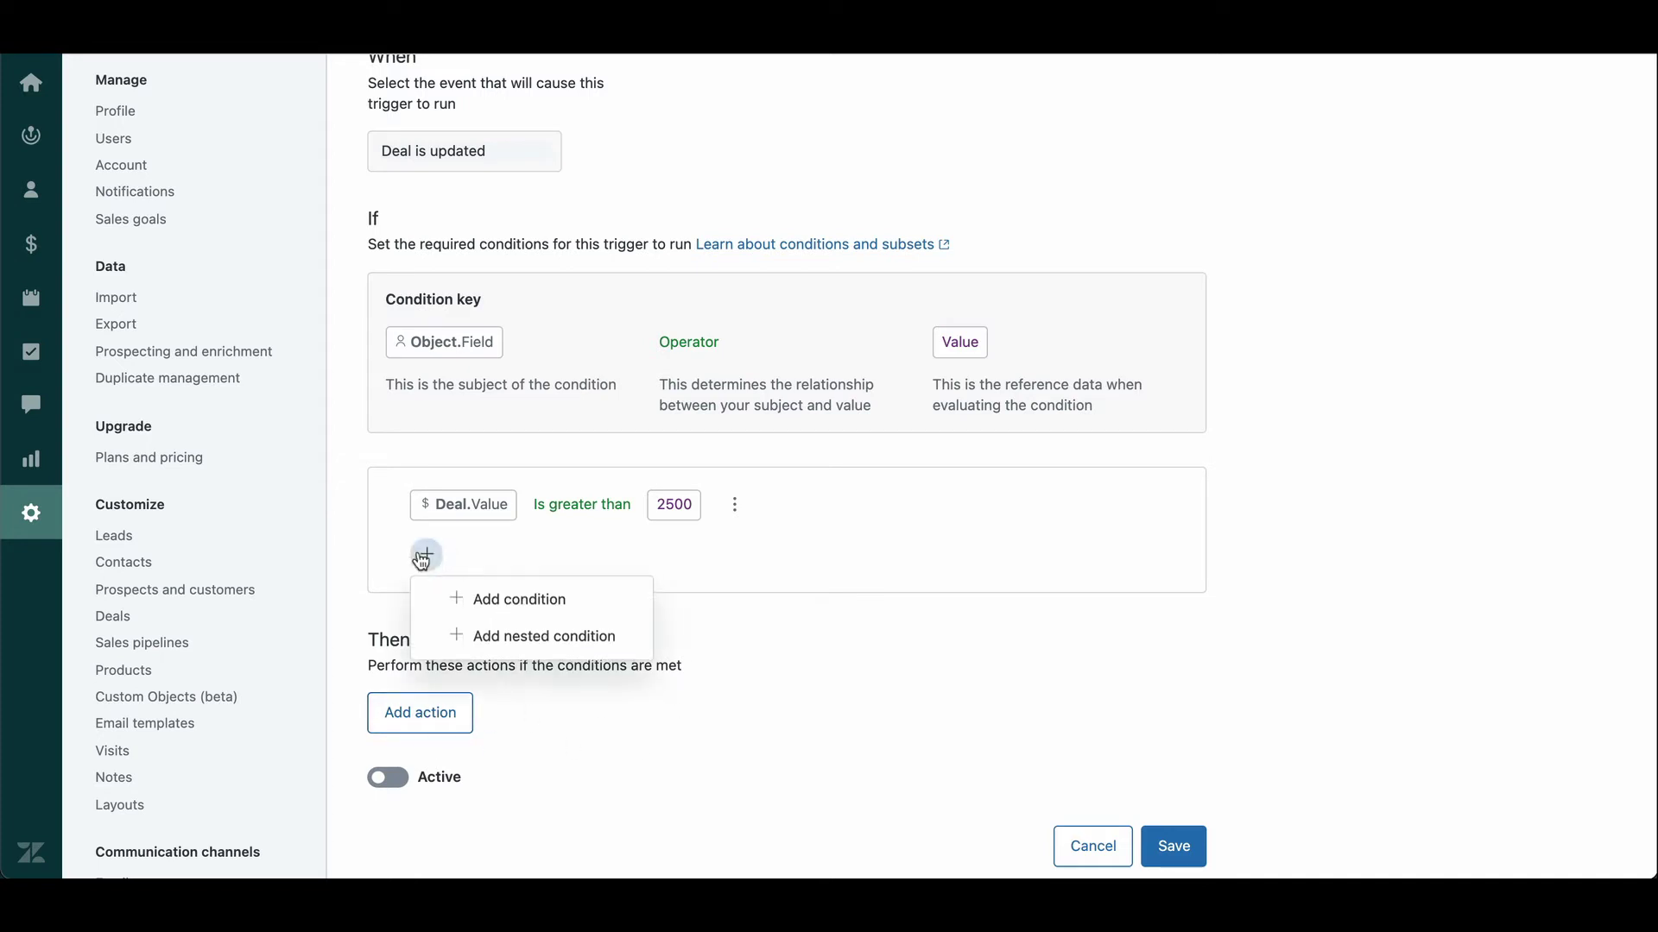
left_click(506, 634)
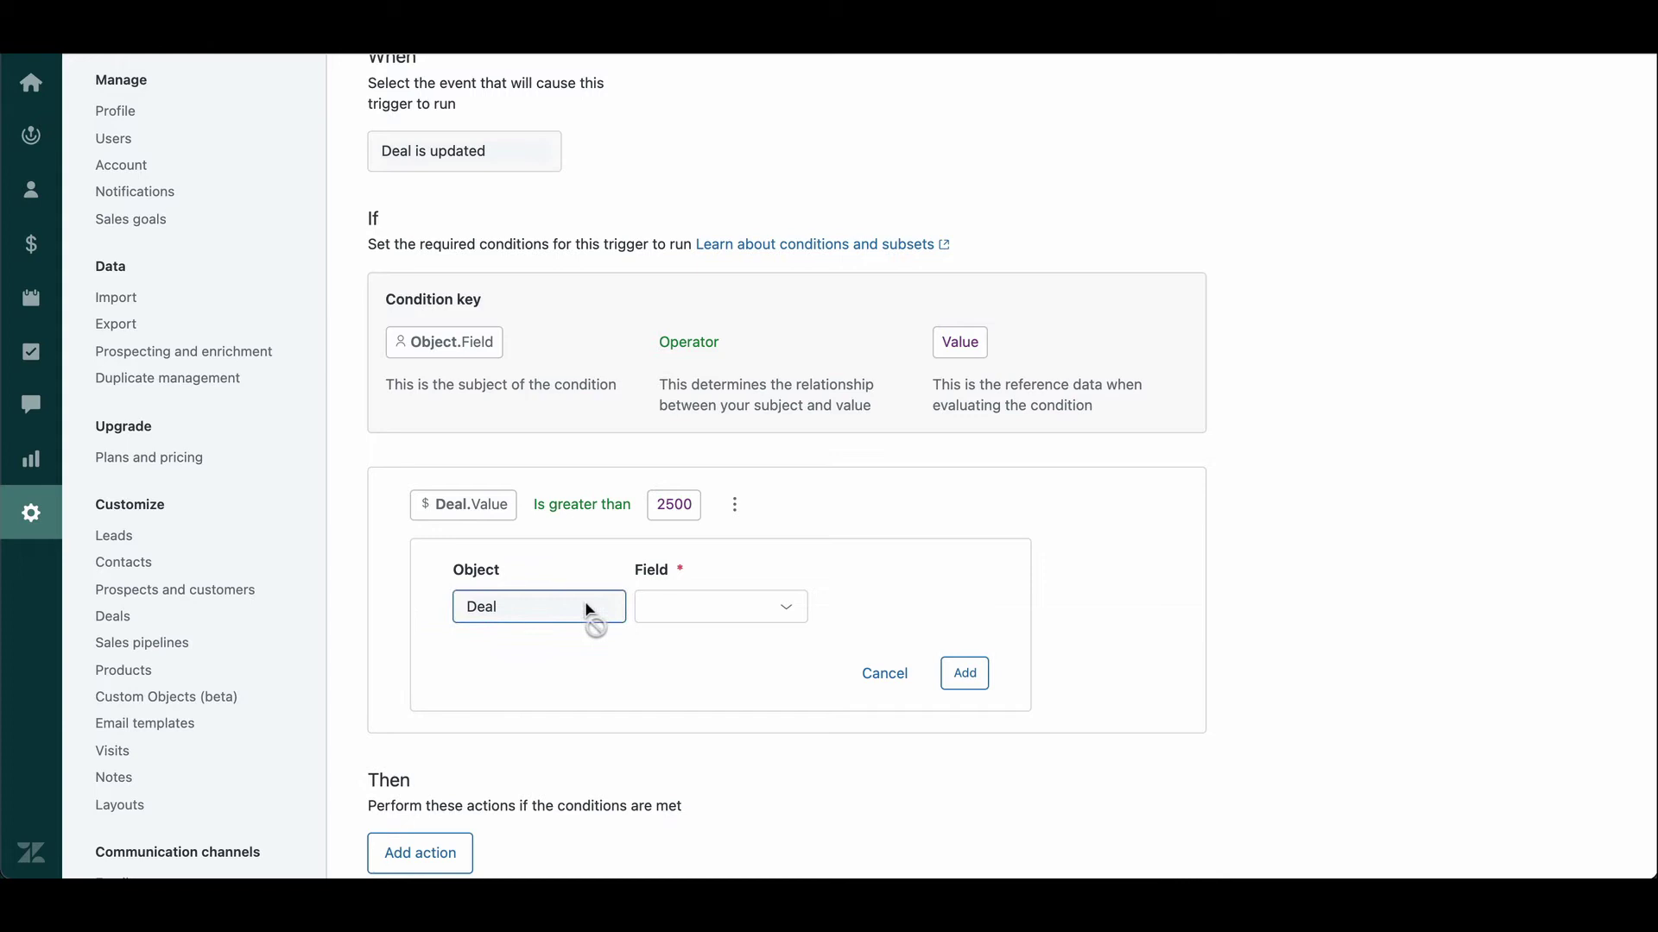
left_click(708, 607)
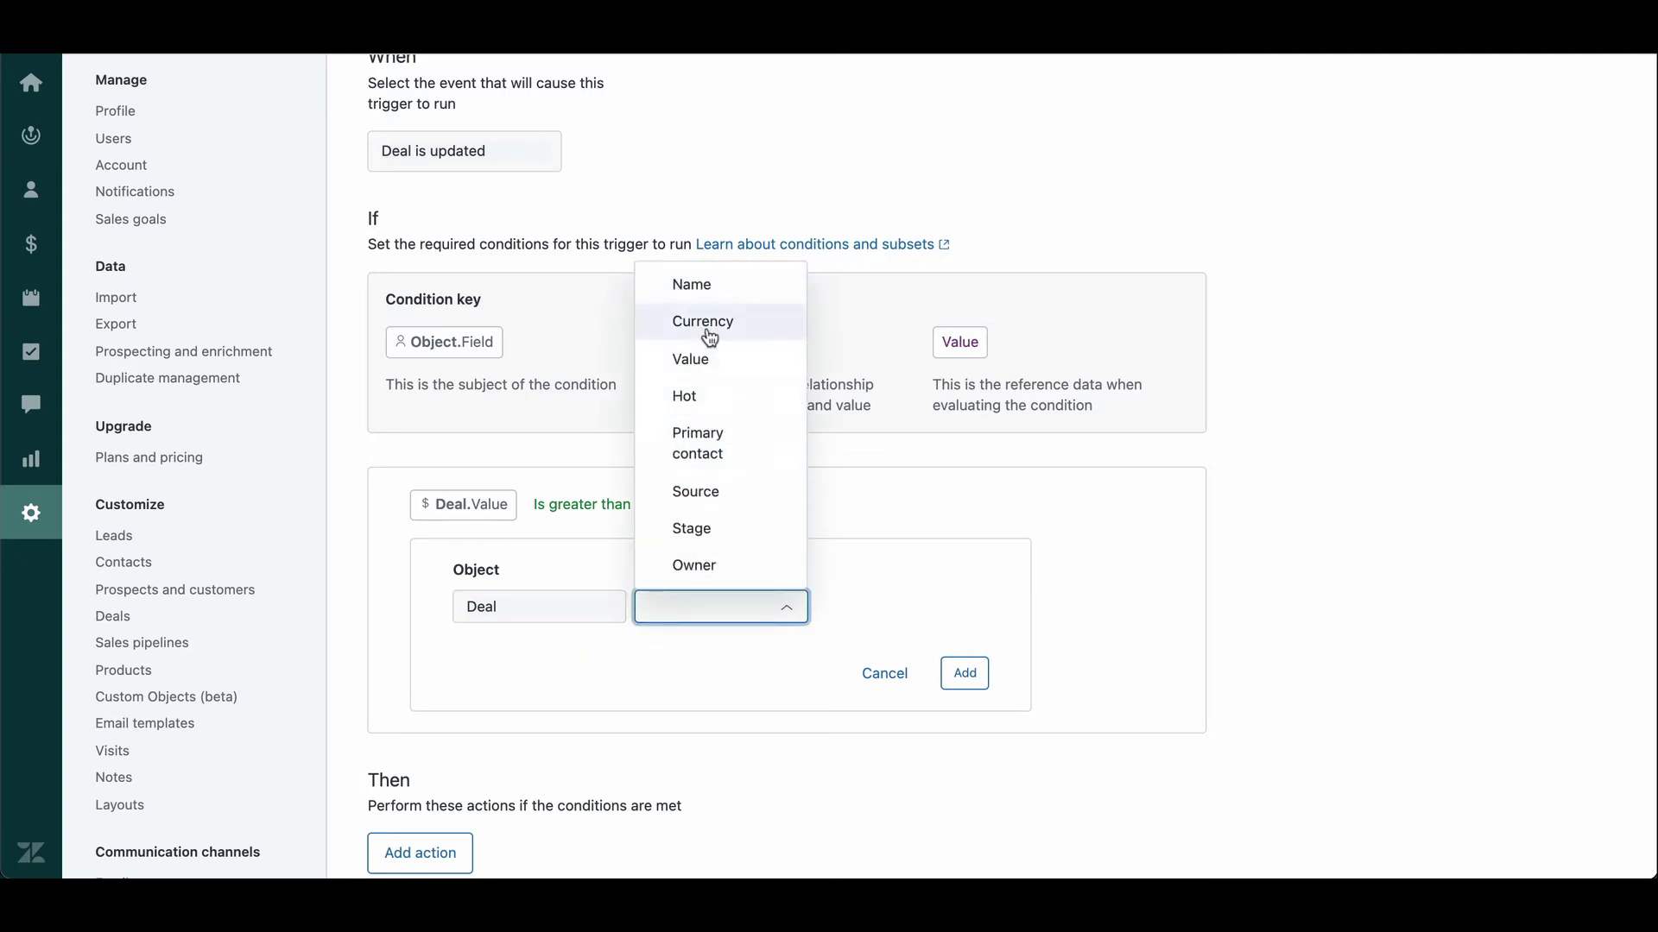
left_click(704, 325)
left_click(903, 609)
left_click(911, 649)
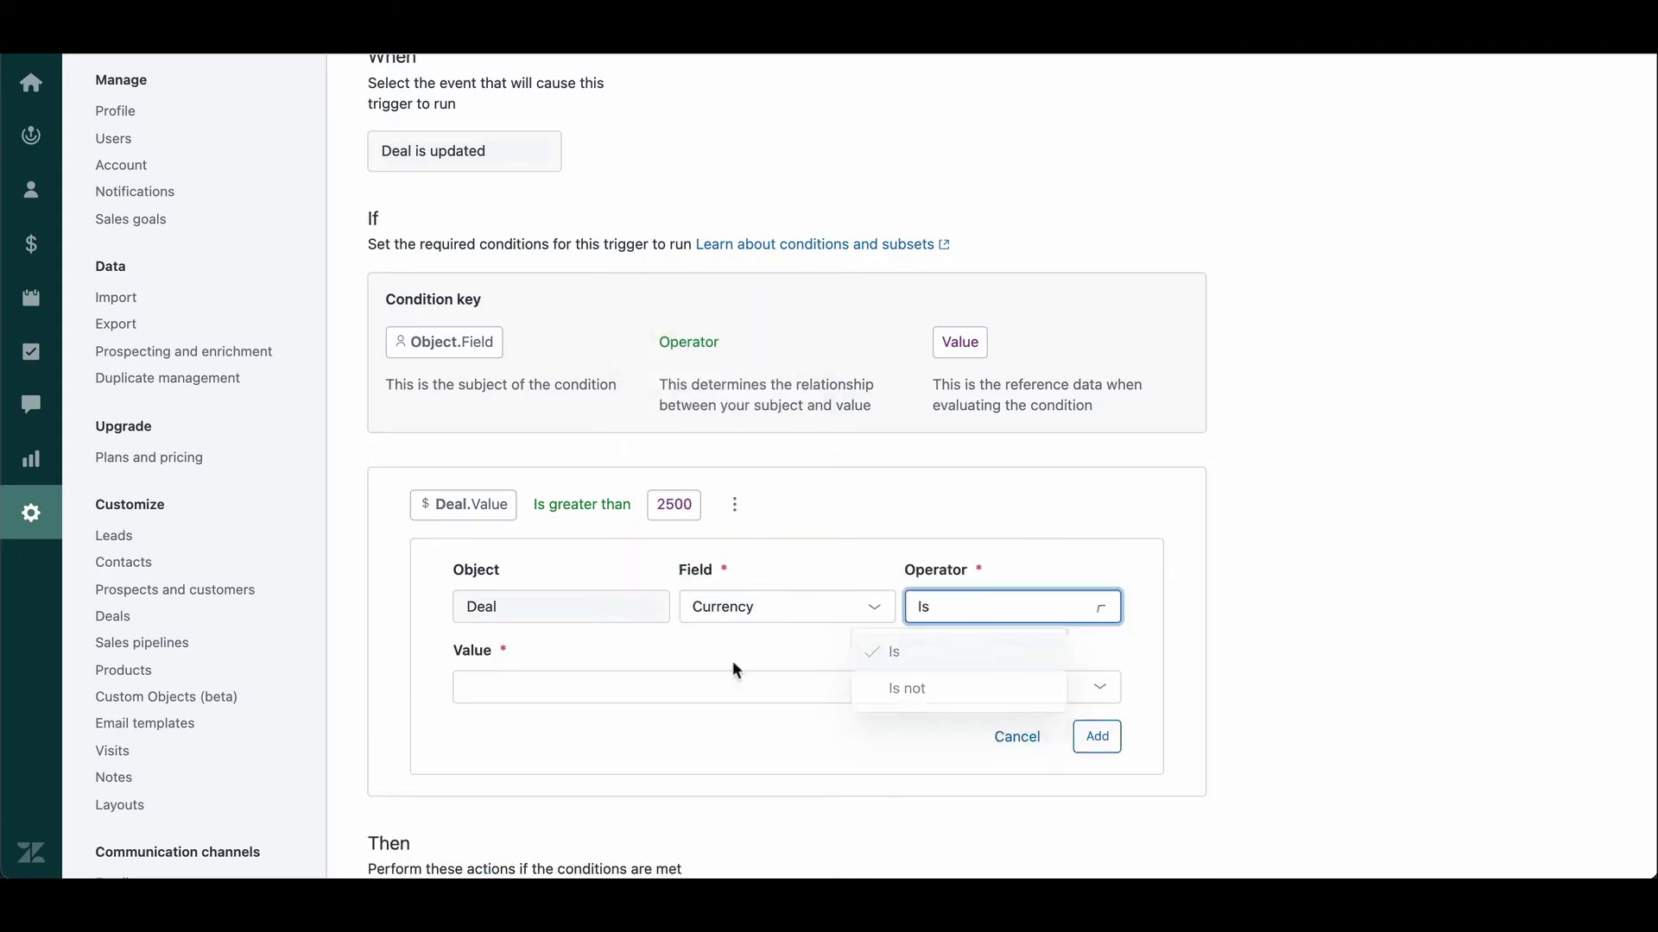
left_click(675, 684)
left_click(601, 285)
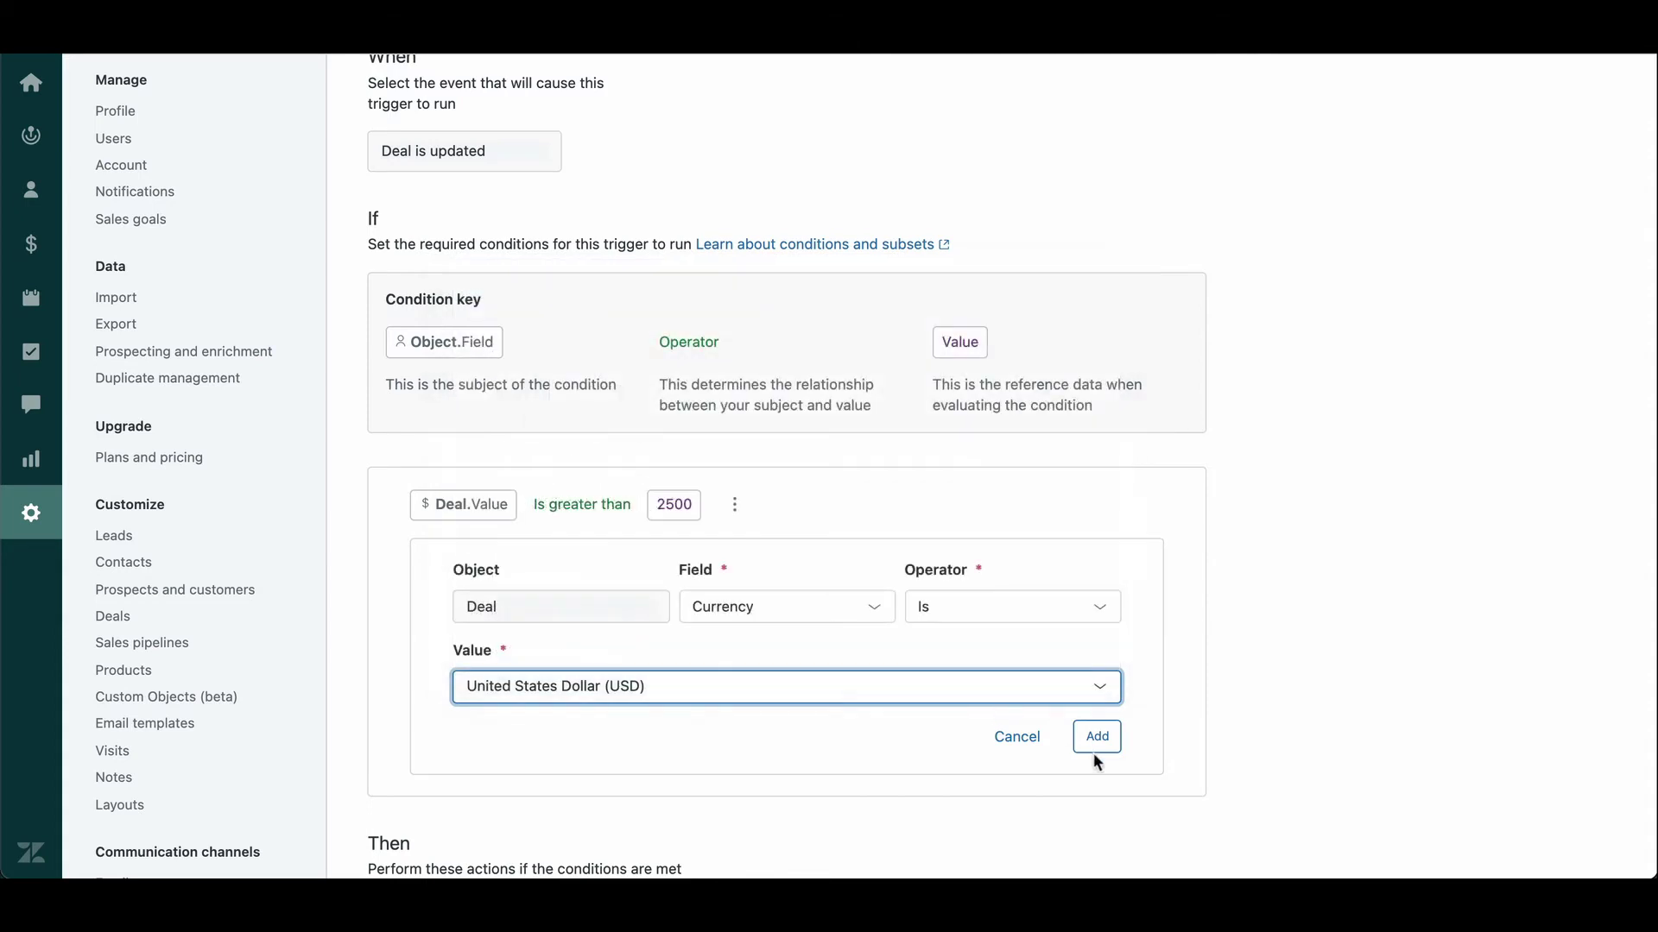
left_click(1096, 737)
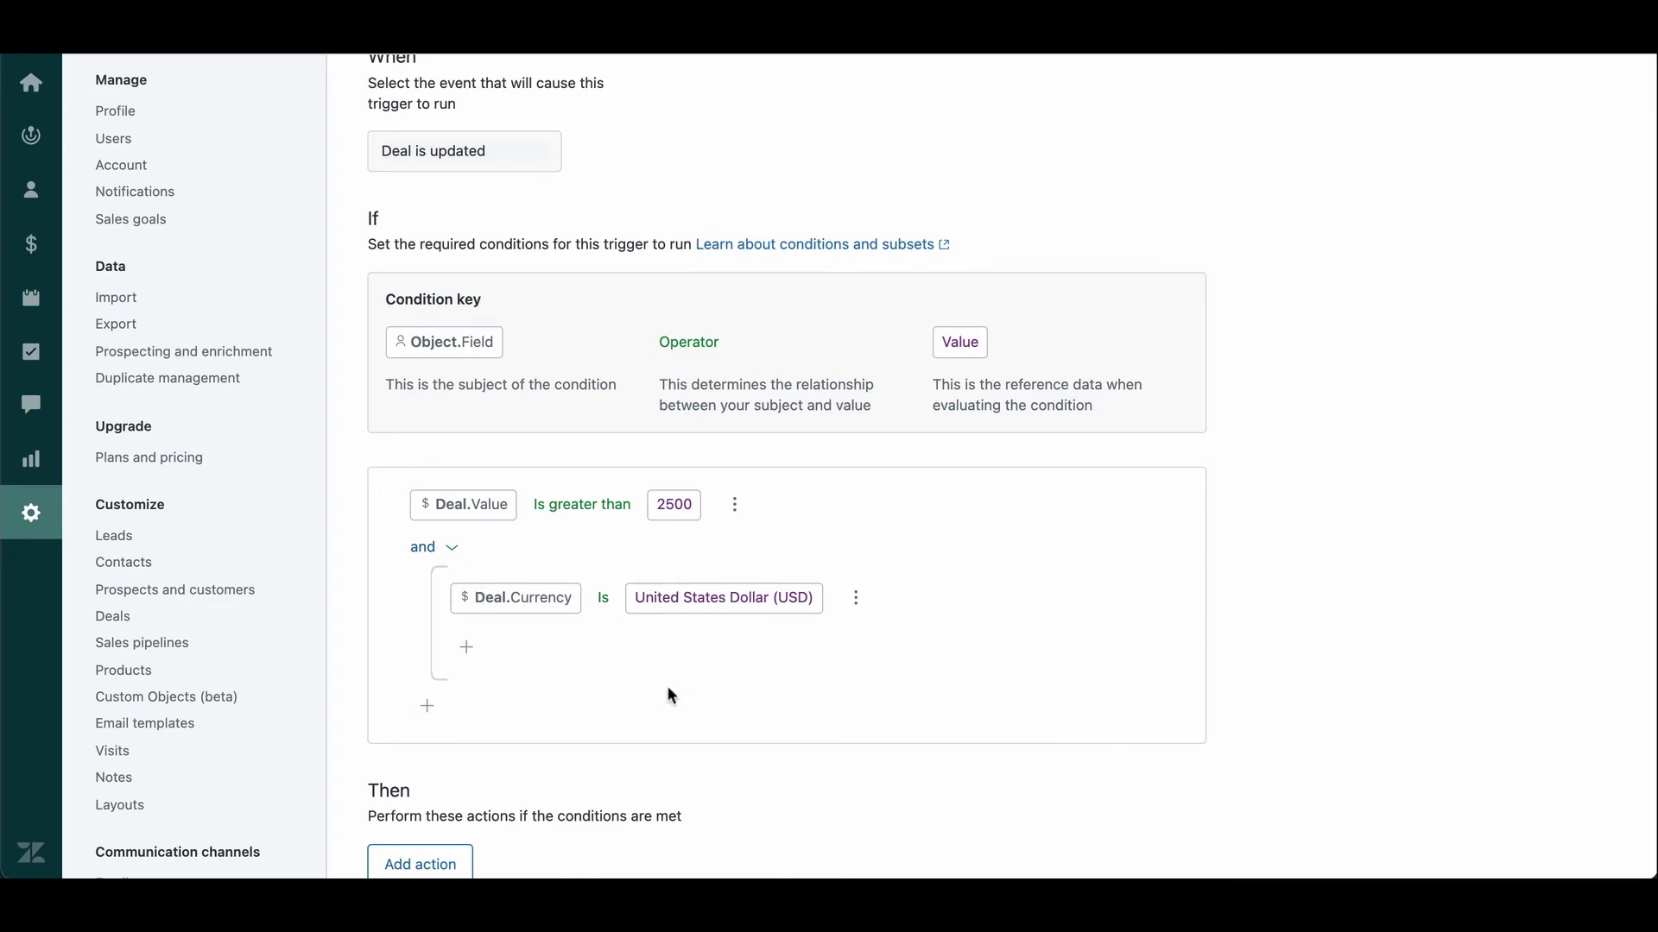
Step: Add a second nested condition: Deal Currency is British Pound (GBP)
scroll(640, 710, "down", 1)
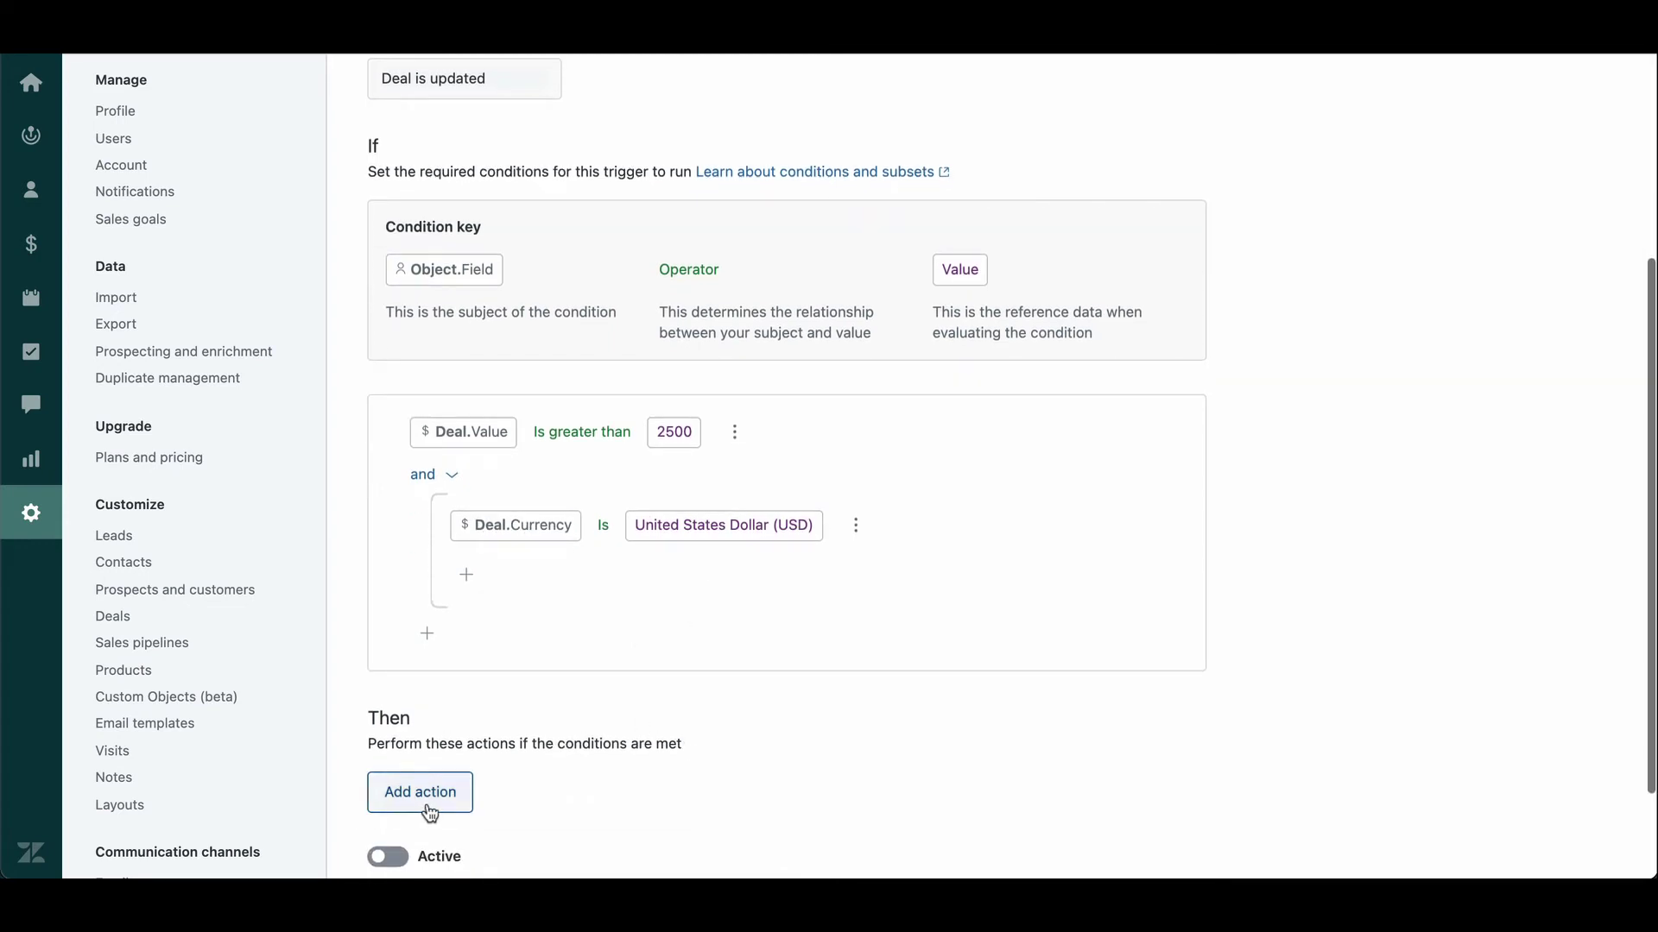
left_click(468, 578)
left_click(493, 620)
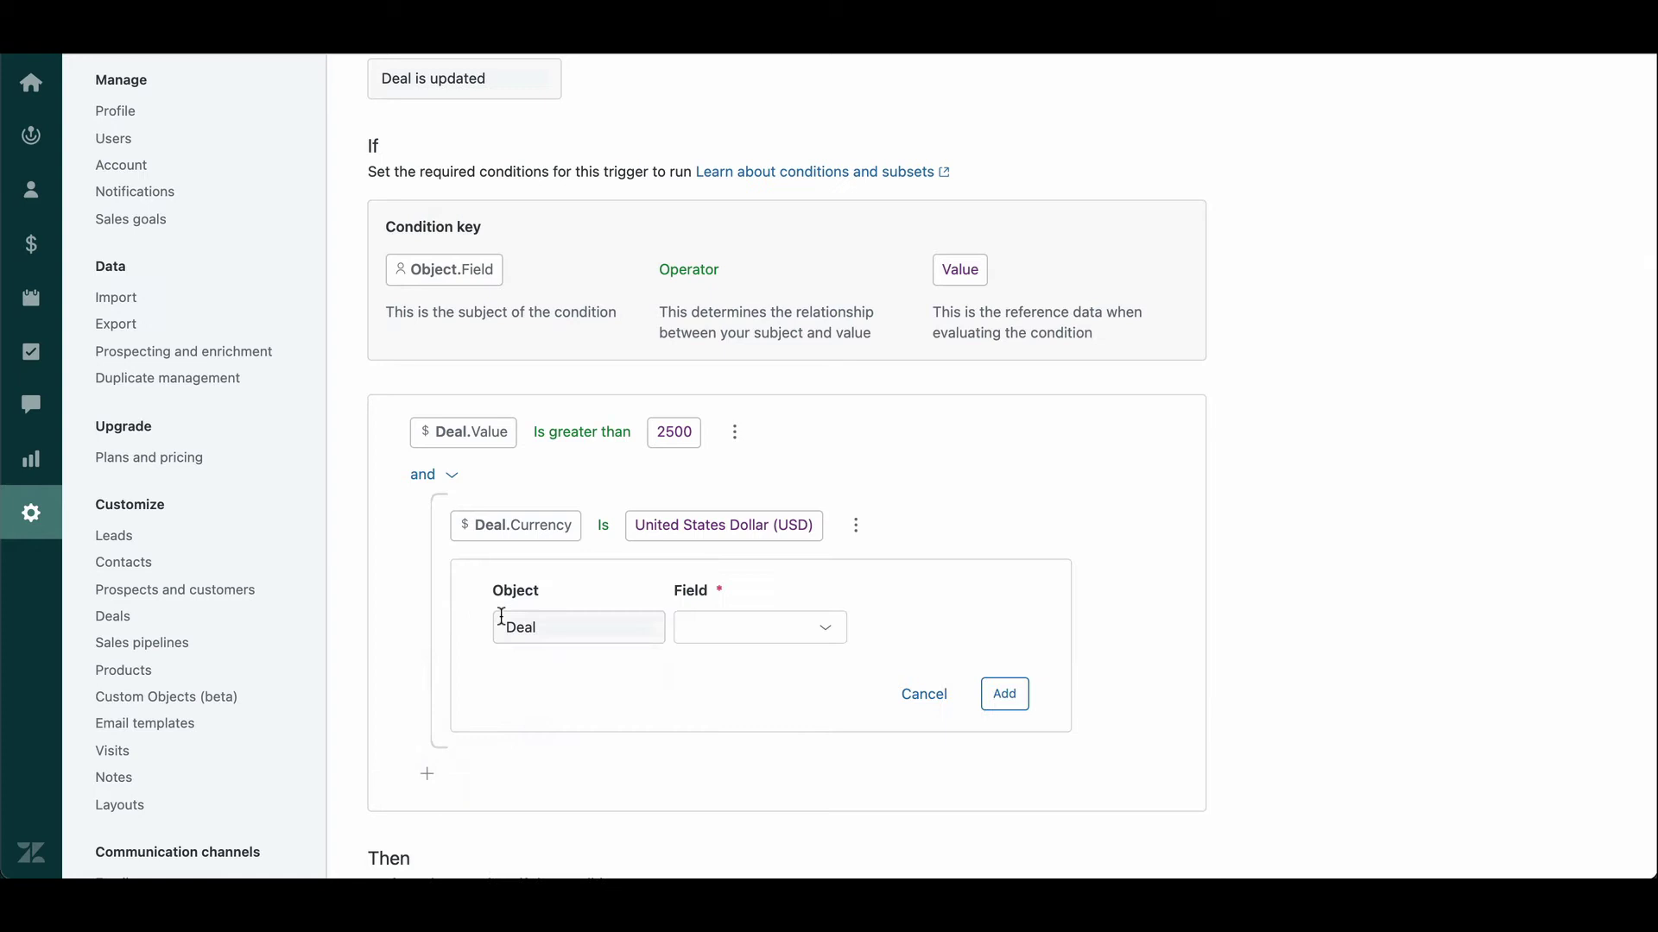
left_click(716, 634)
left_click(753, 346)
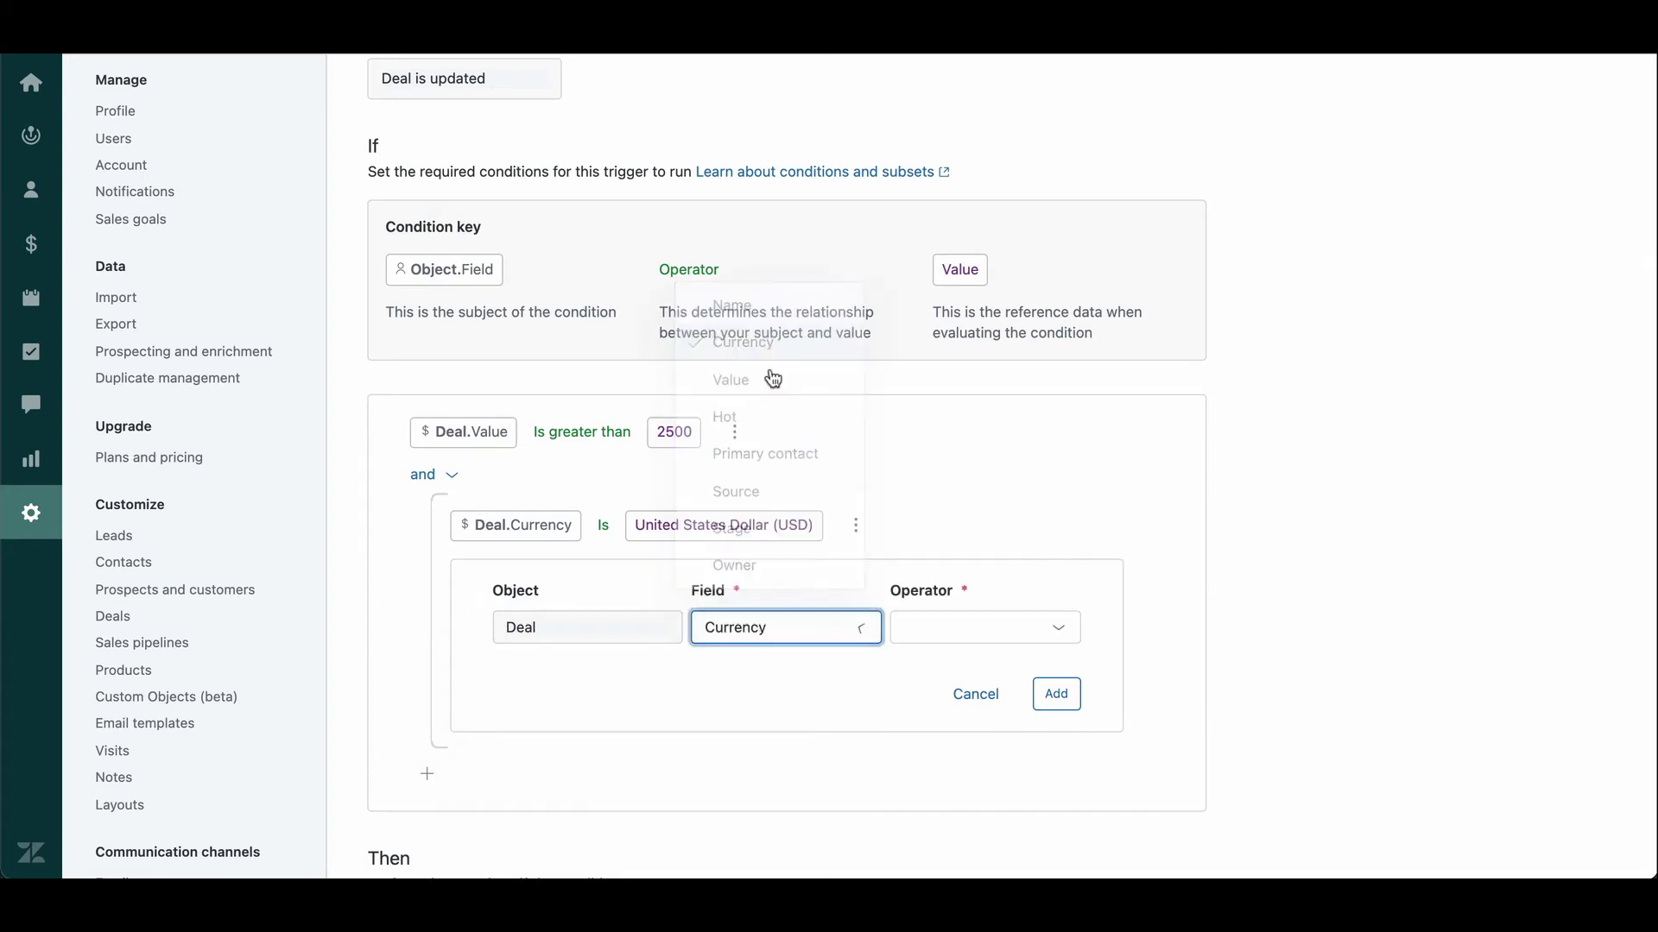
left_click(917, 633)
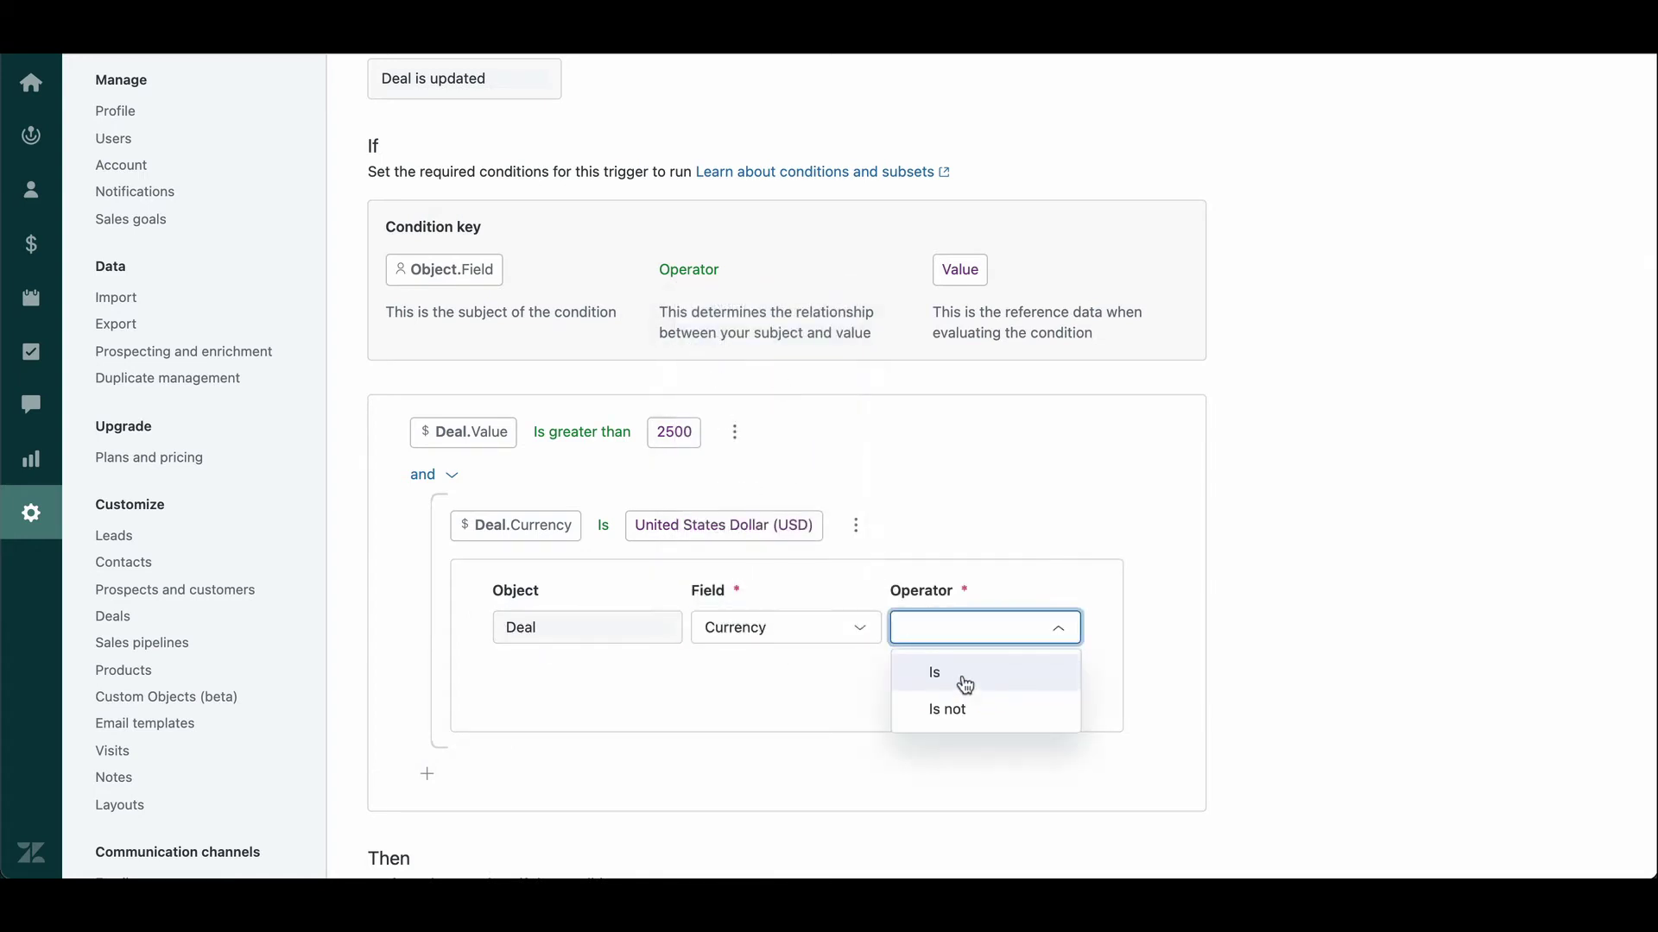
left_click(954, 677)
left_click(870, 707)
left_click(641, 344)
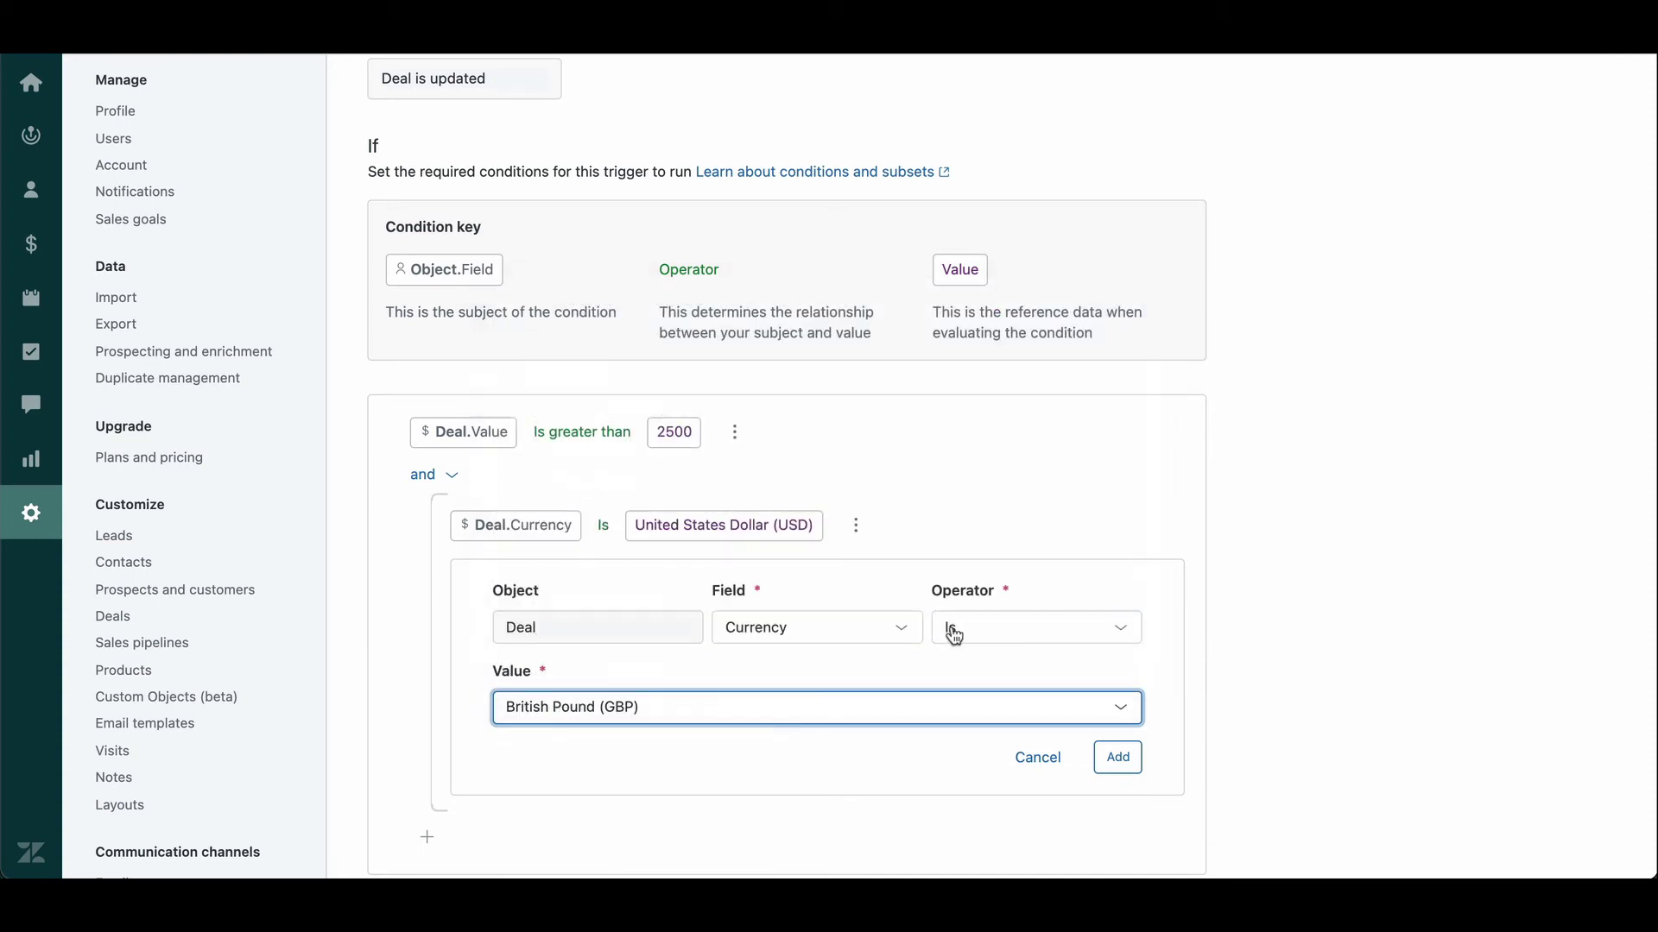
left_click(1114, 757)
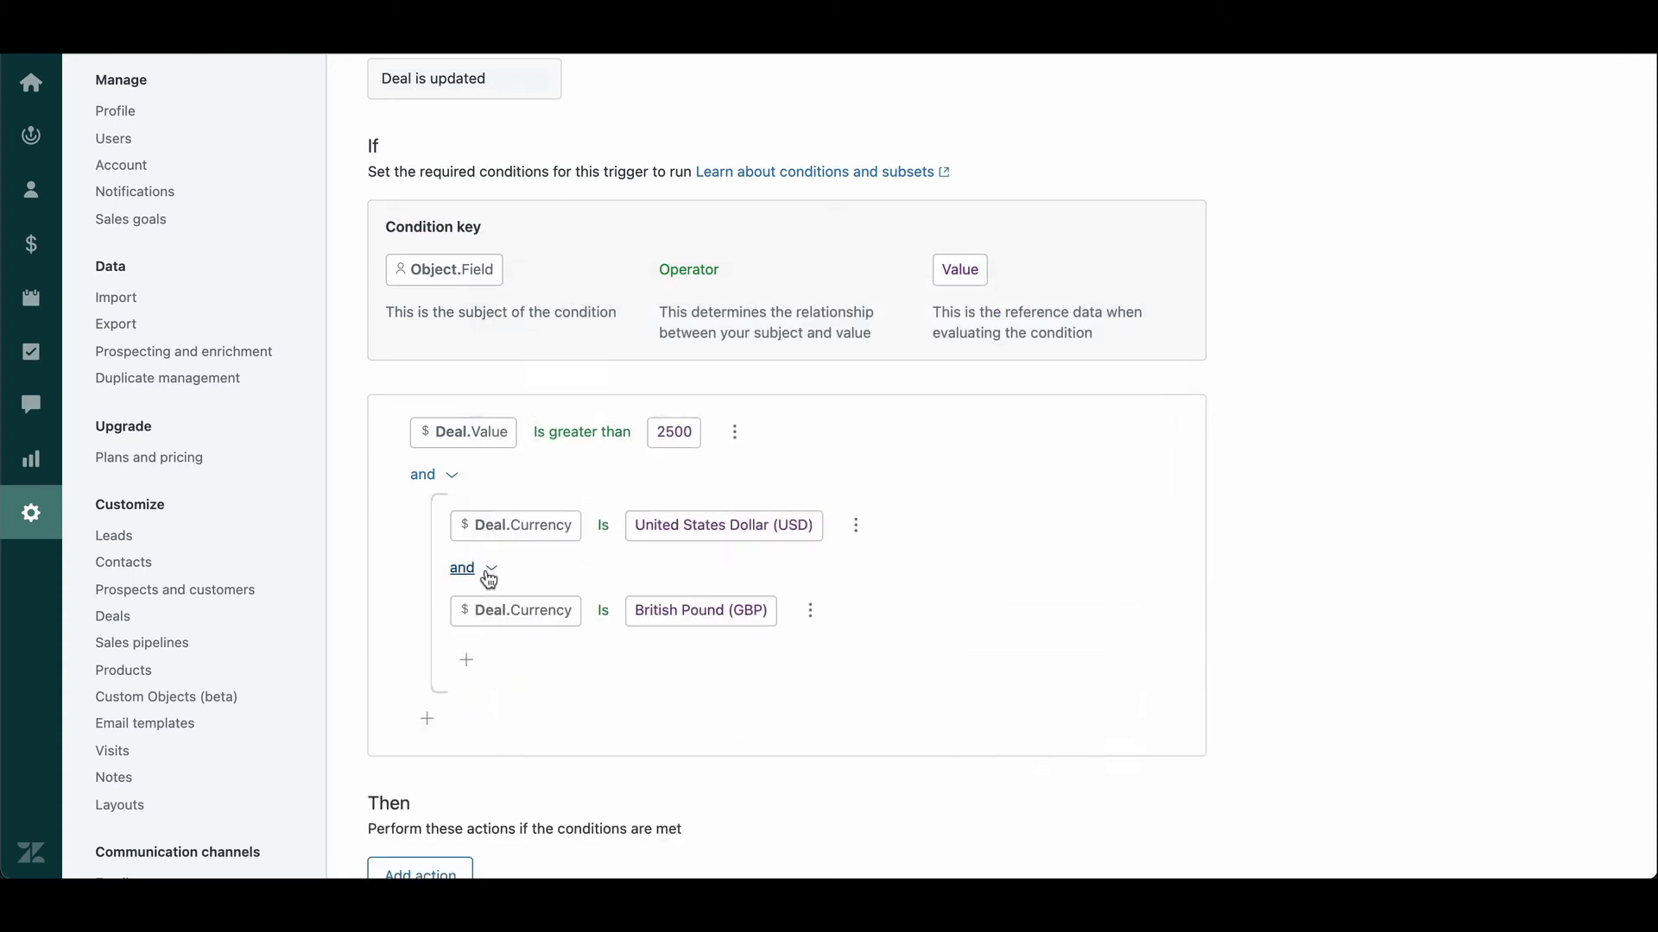
Step: Join the USD and GBP currency conditions with or
left_click(479, 578)
left_click(518, 678)
scroll(568, 729, "down", 3)
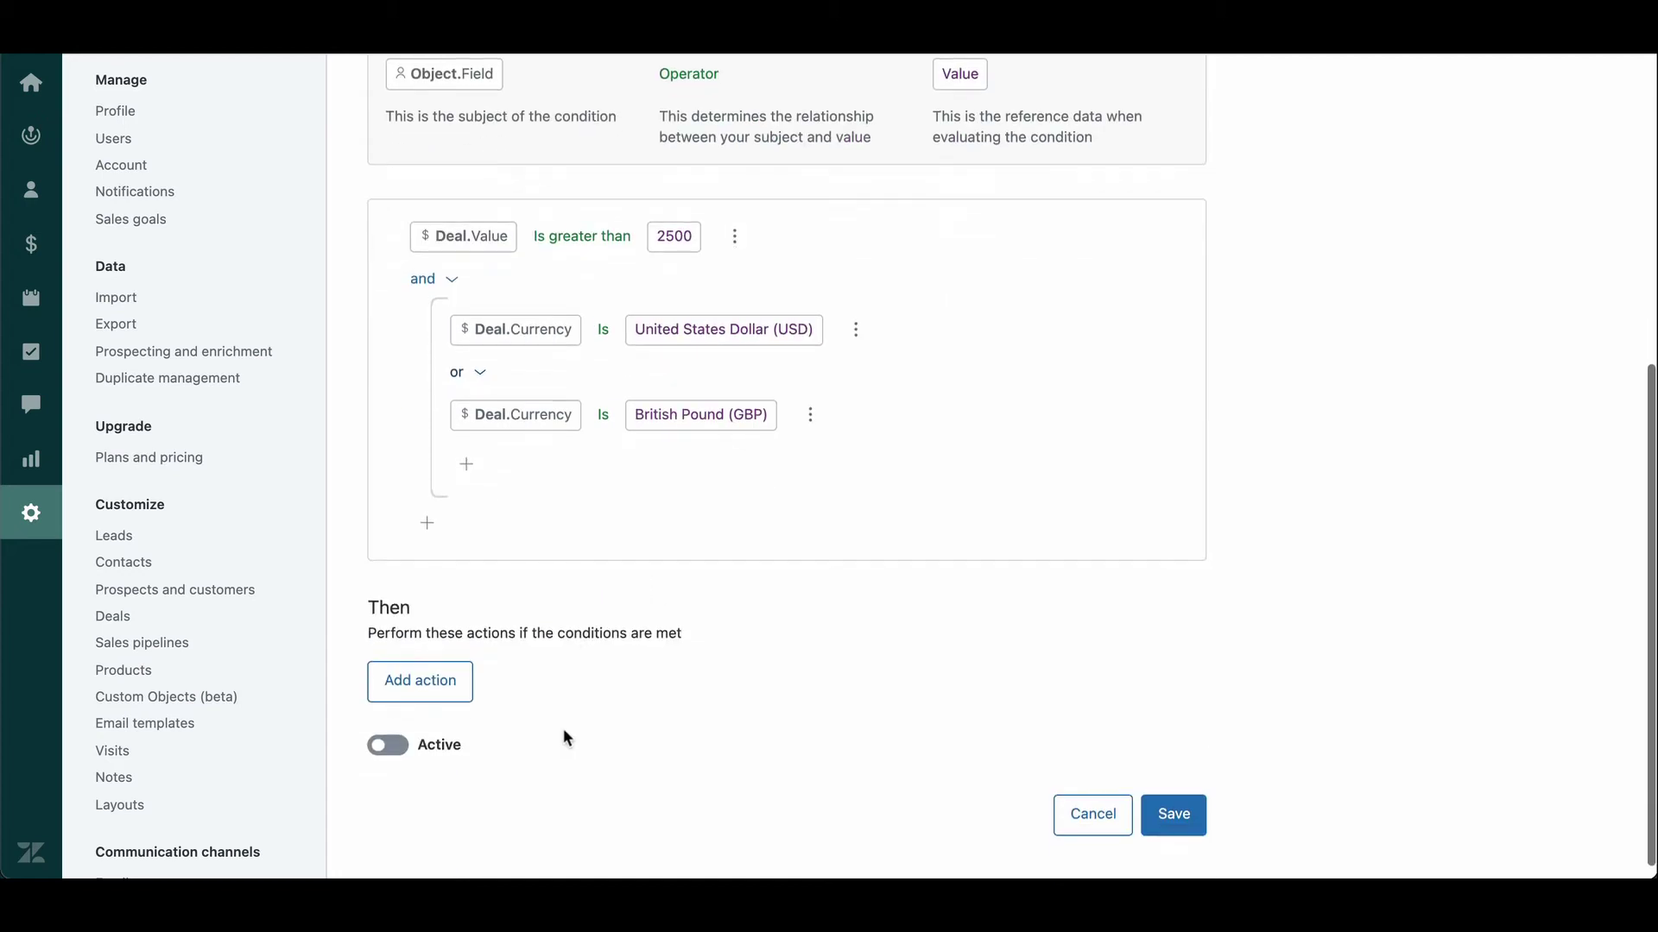
Step: Add an Update Deal action setting Hot to Hot and Stage to Sales Pipeline: Qualified
left_click(432, 669)
scroll(637, 687, "down", 5)
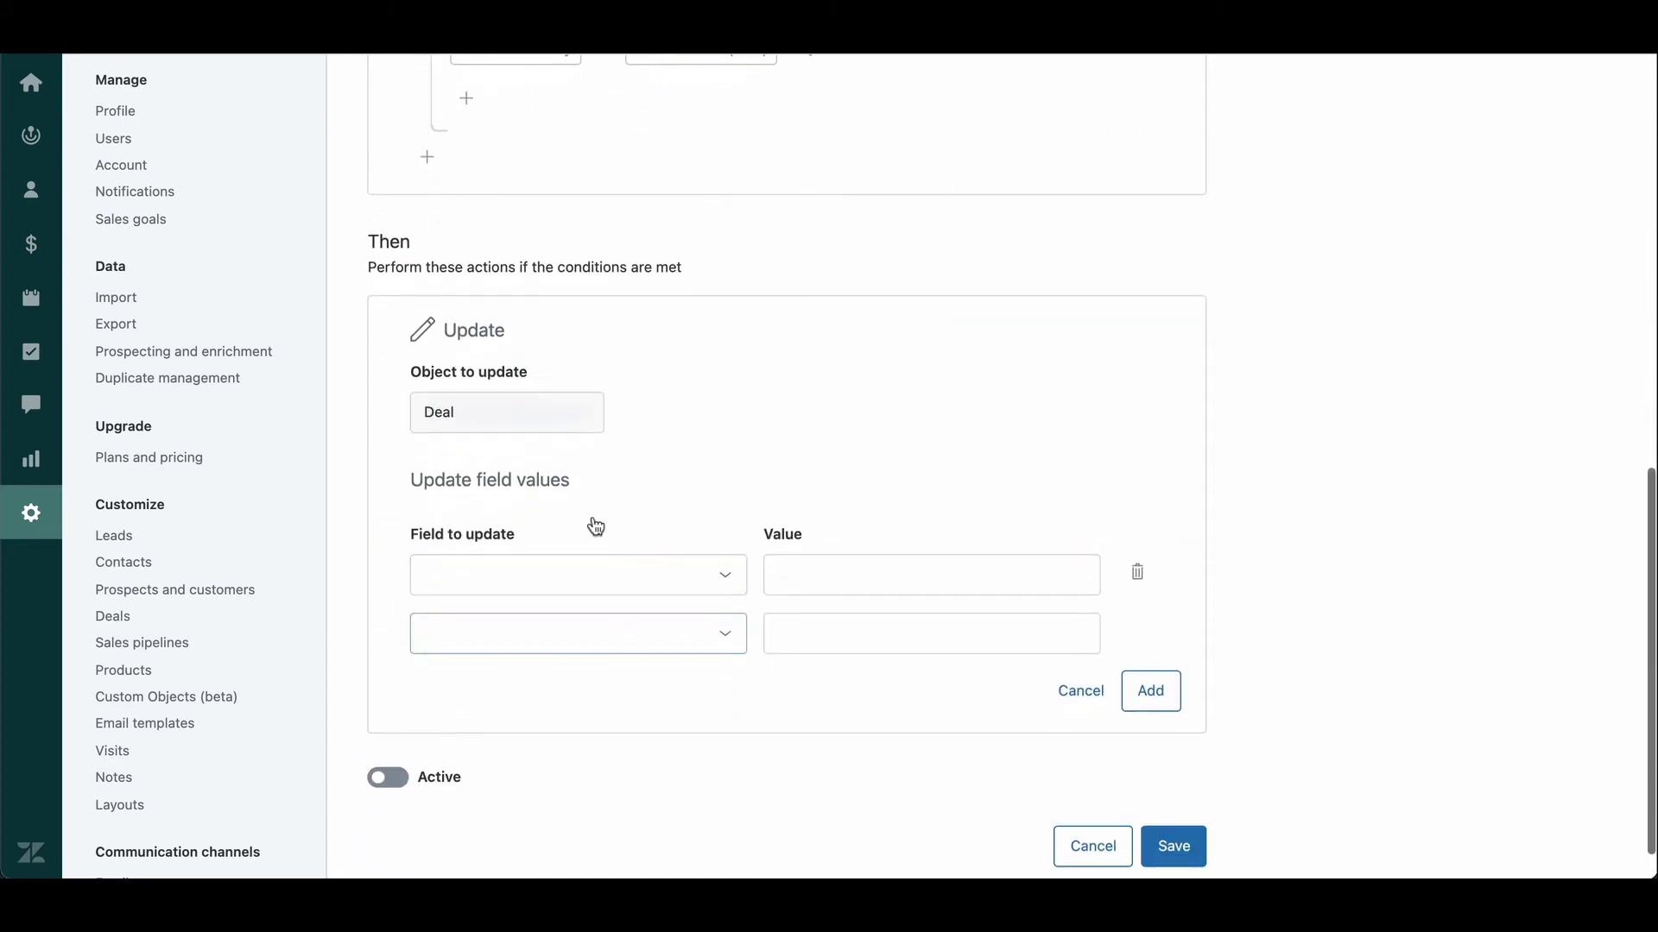
left_click(507, 367)
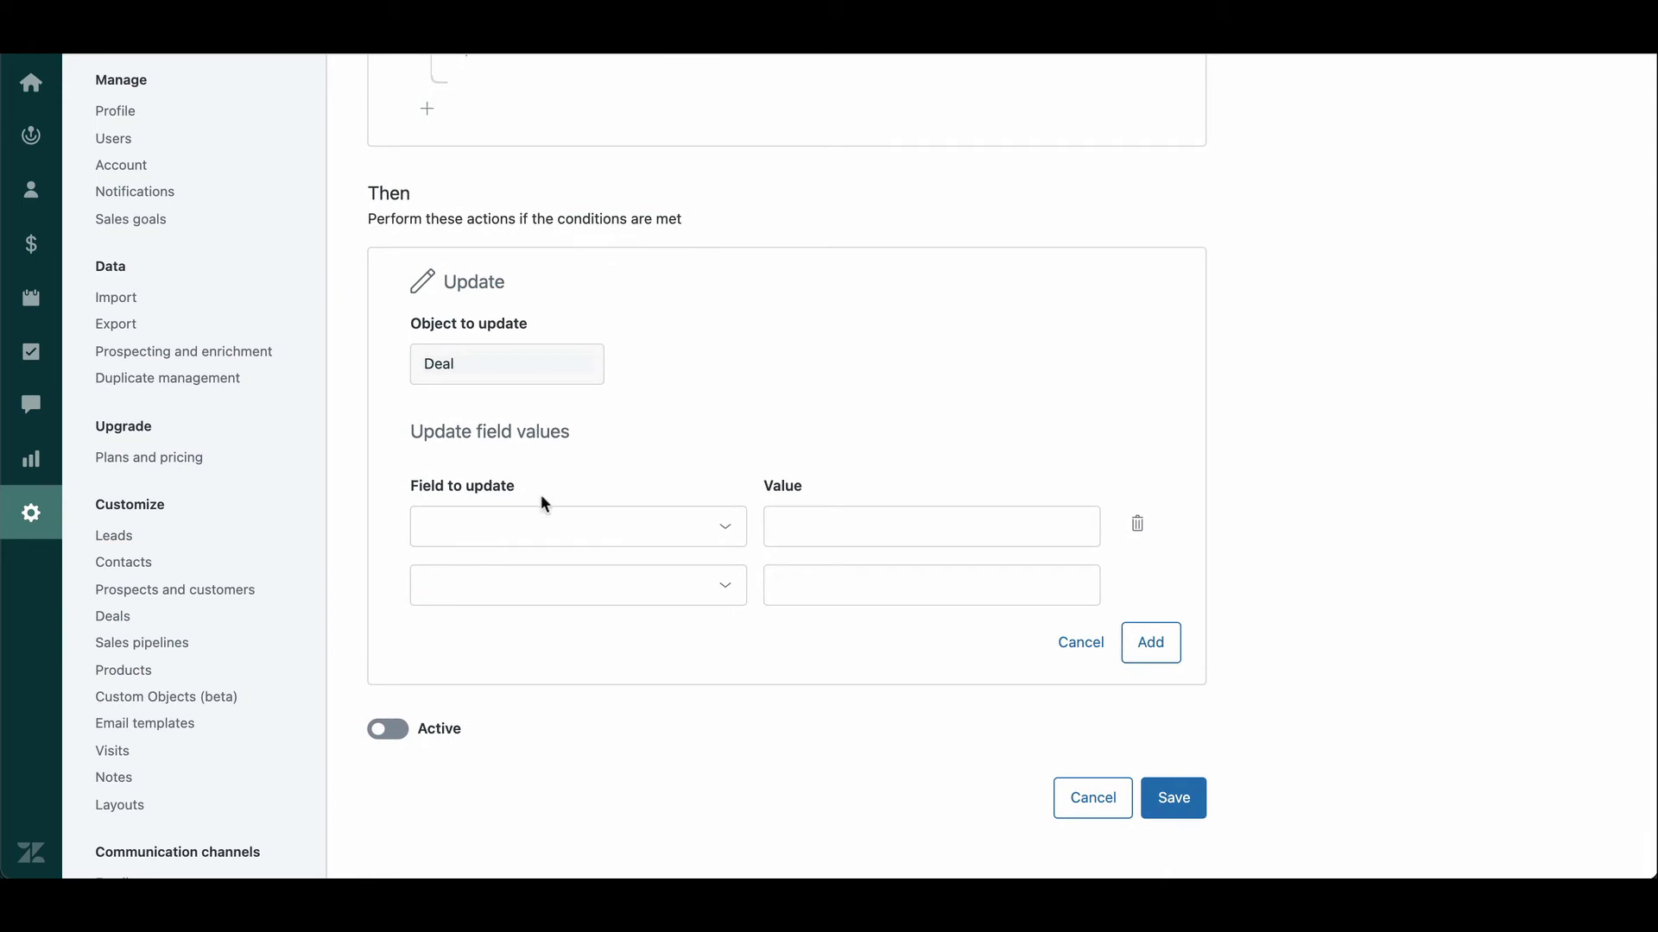
left_click(548, 539)
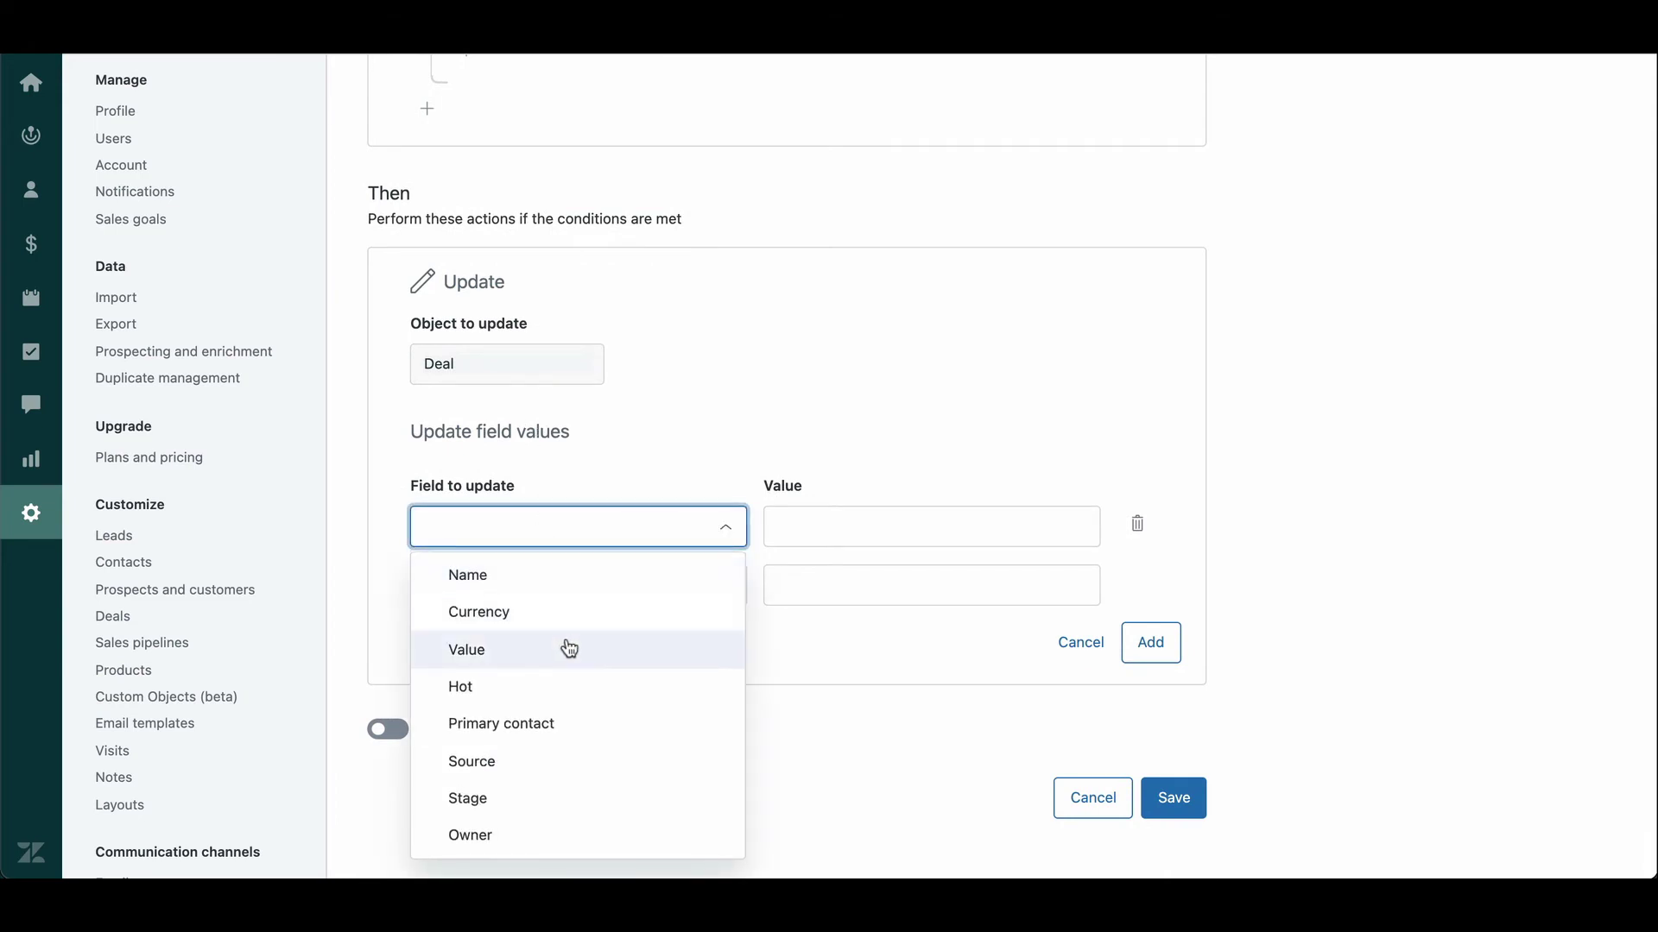
left_click(537, 693)
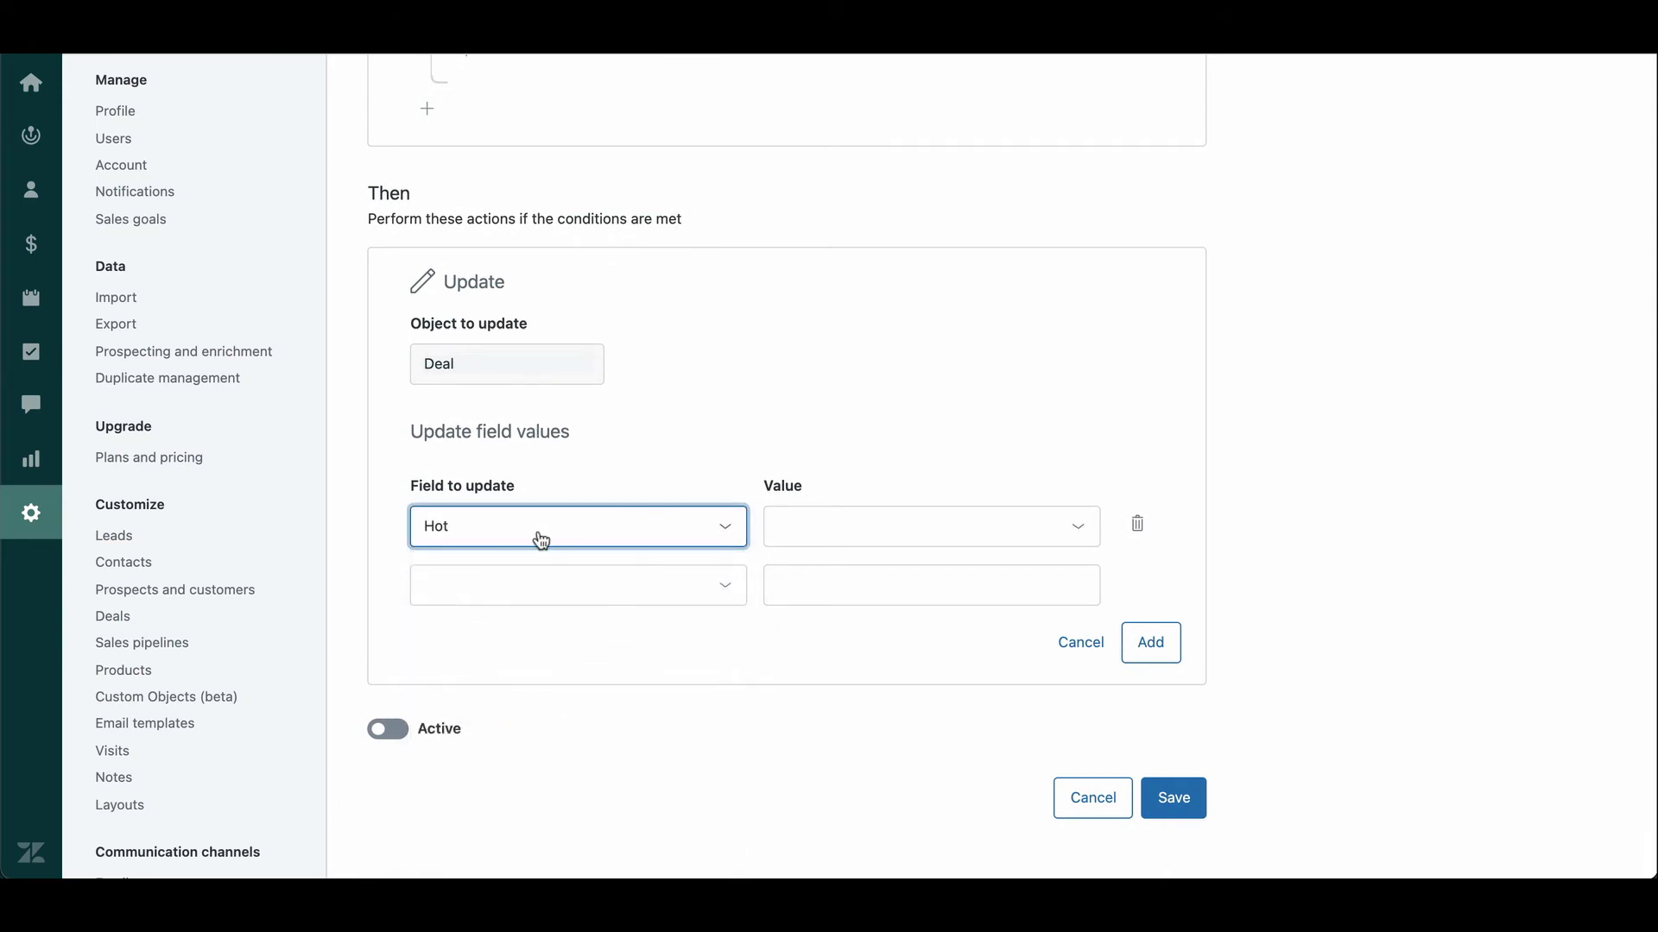
left_click(814, 536)
left_click(827, 574)
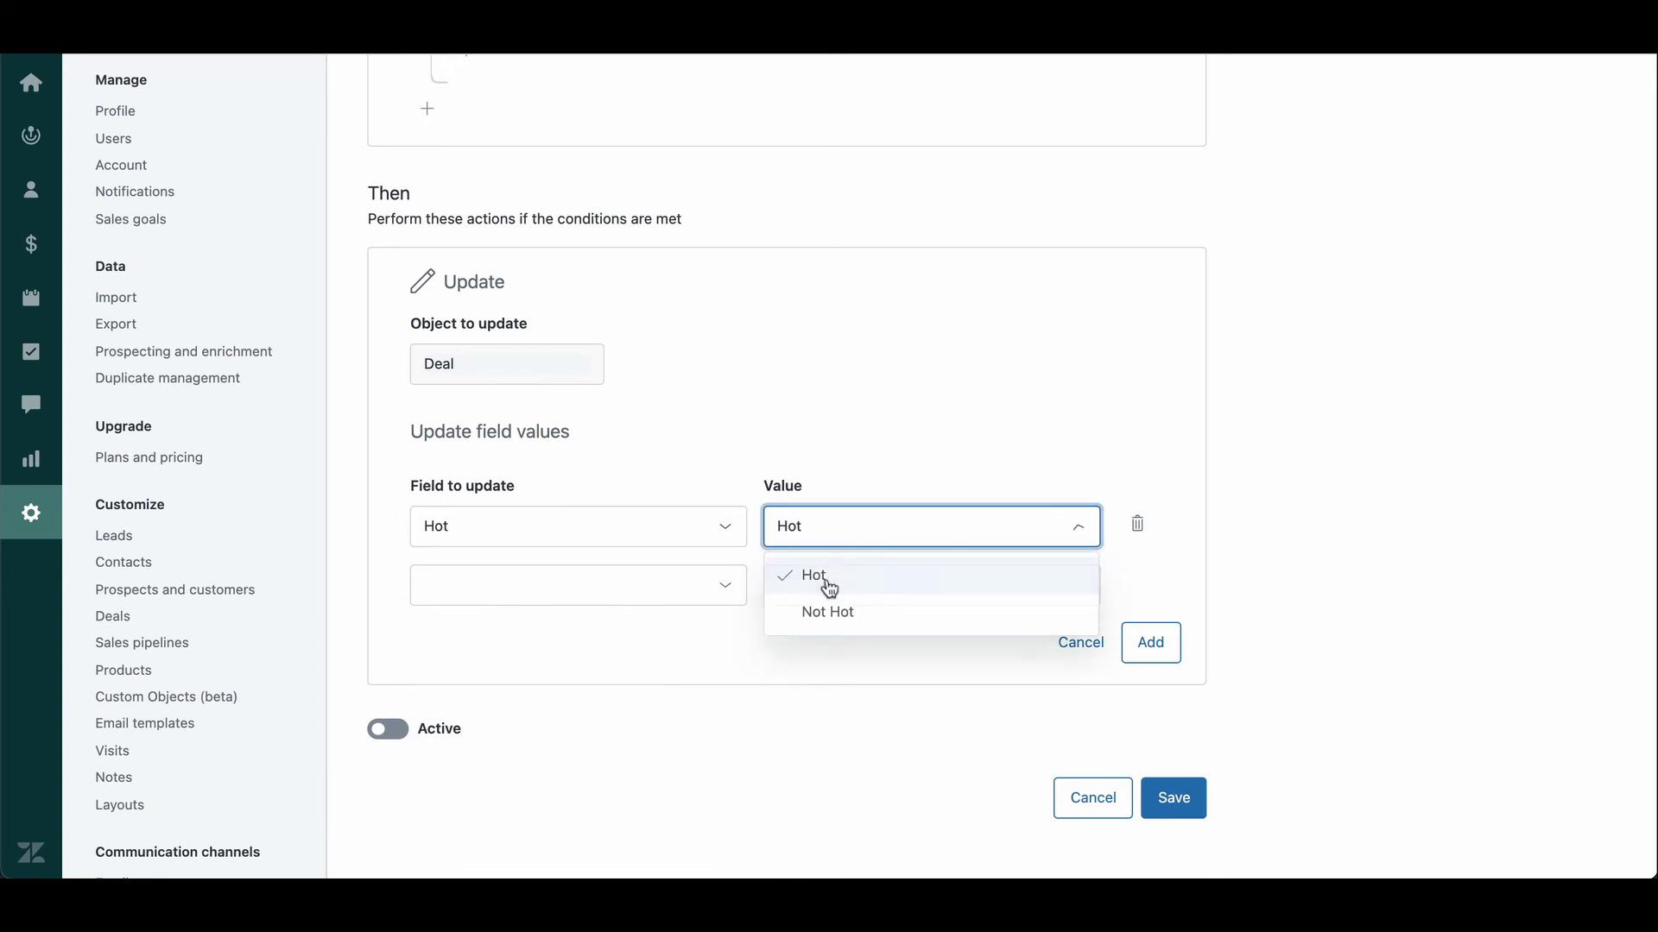
left_click(547, 599)
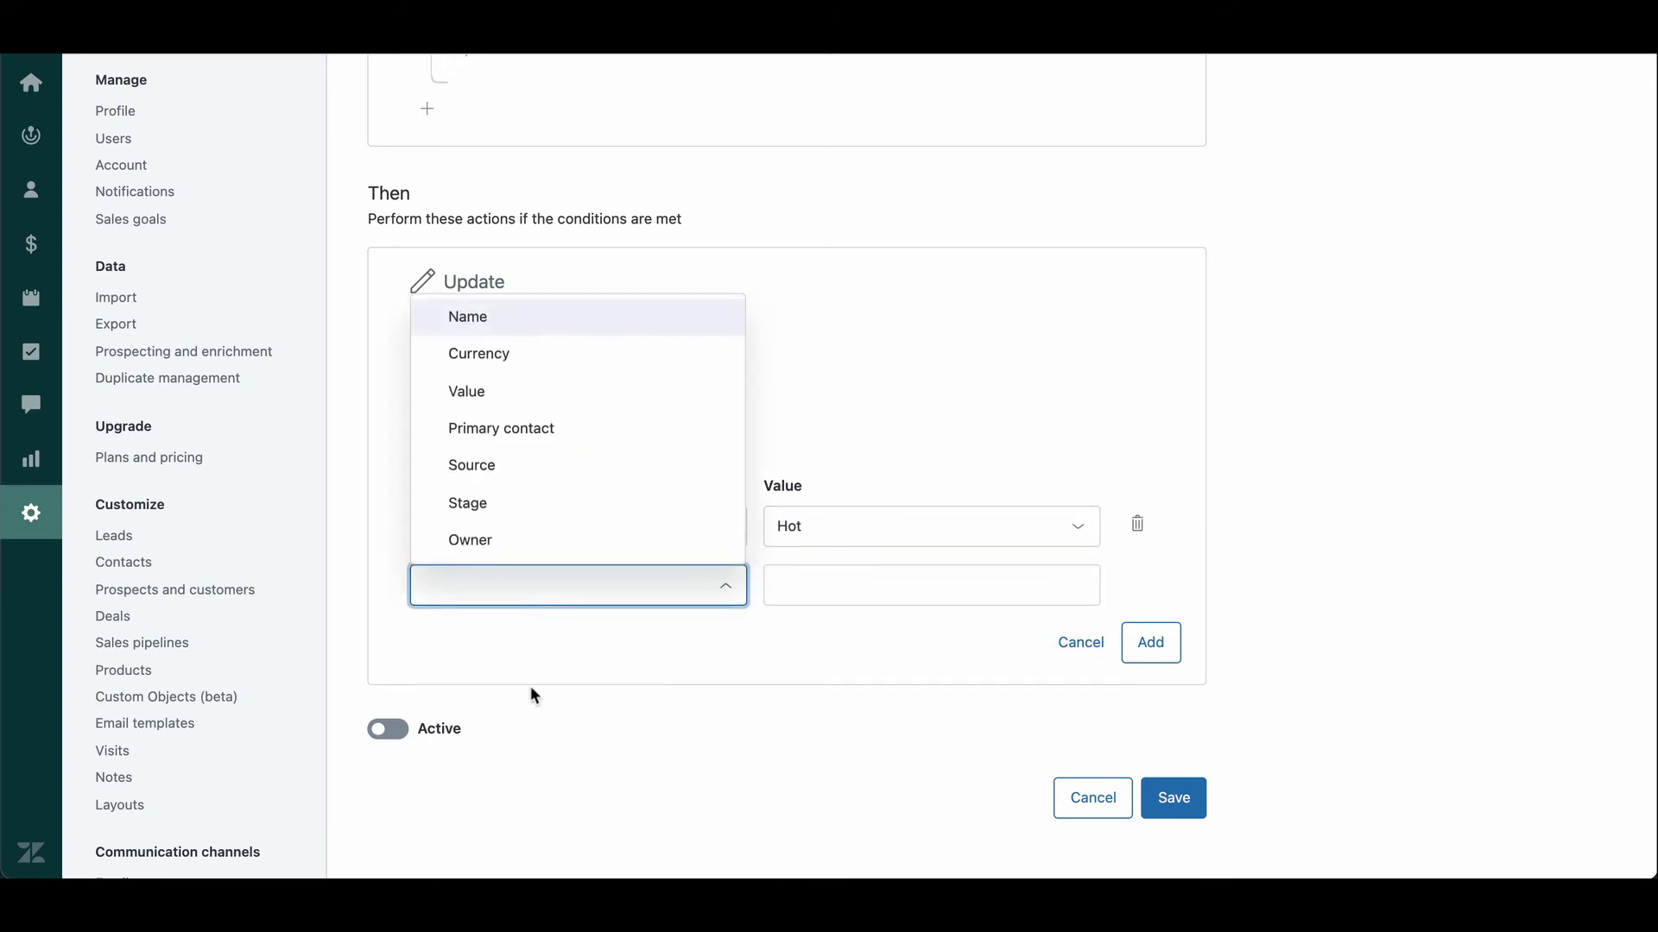
left_click(512, 515)
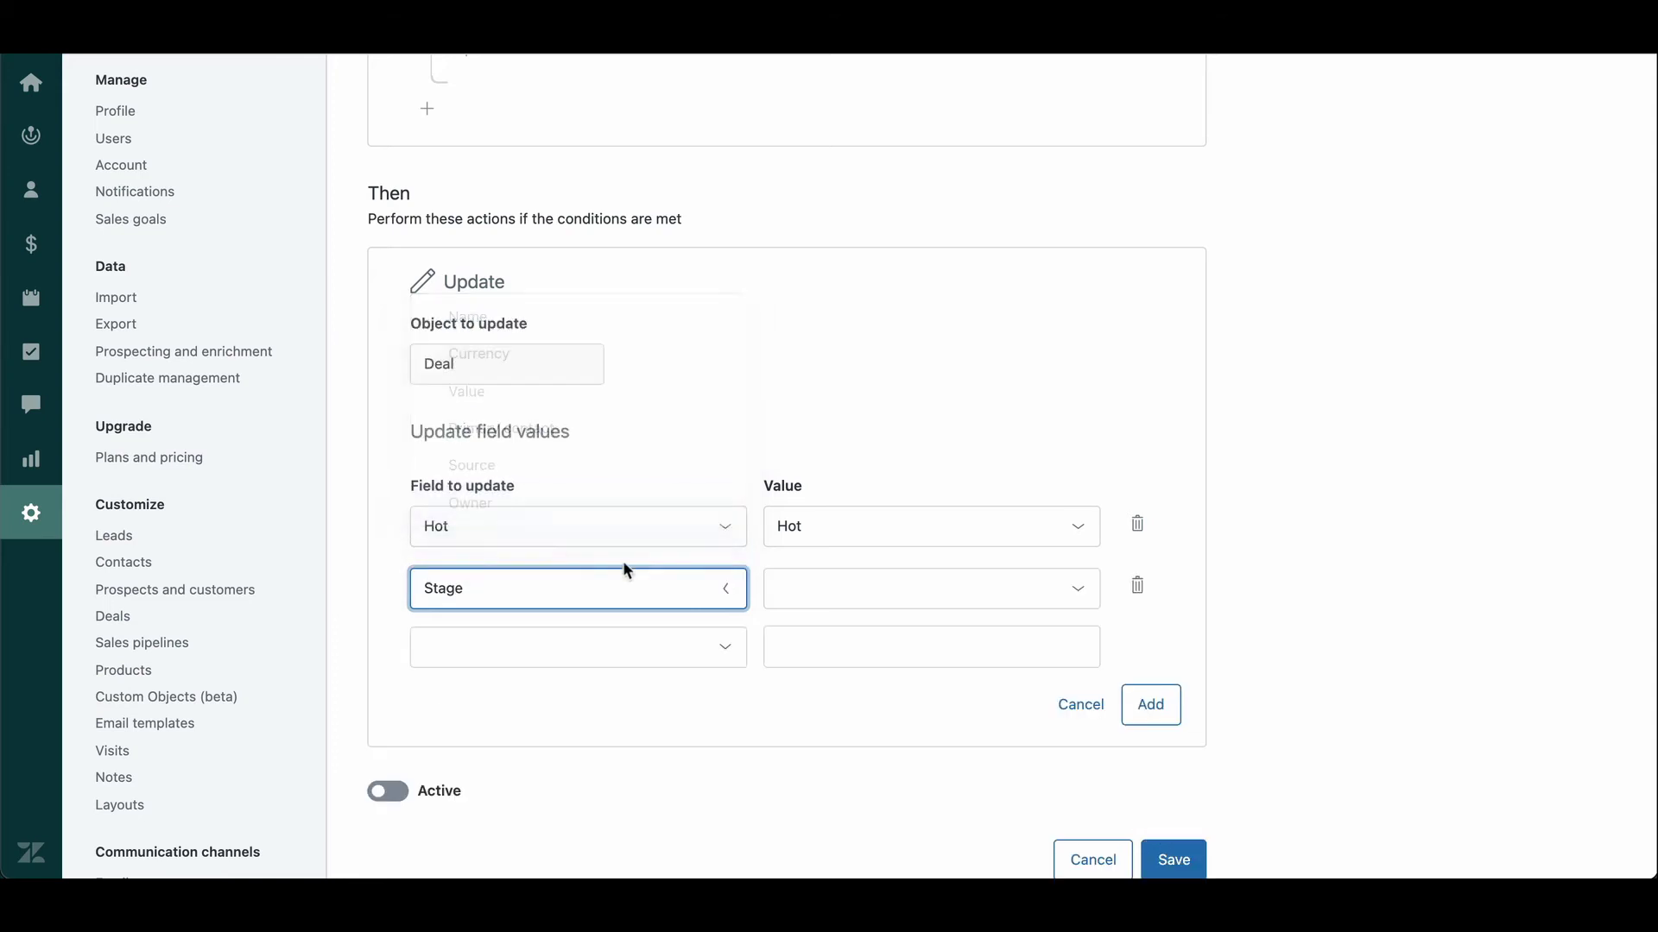
left_click(799, 591)
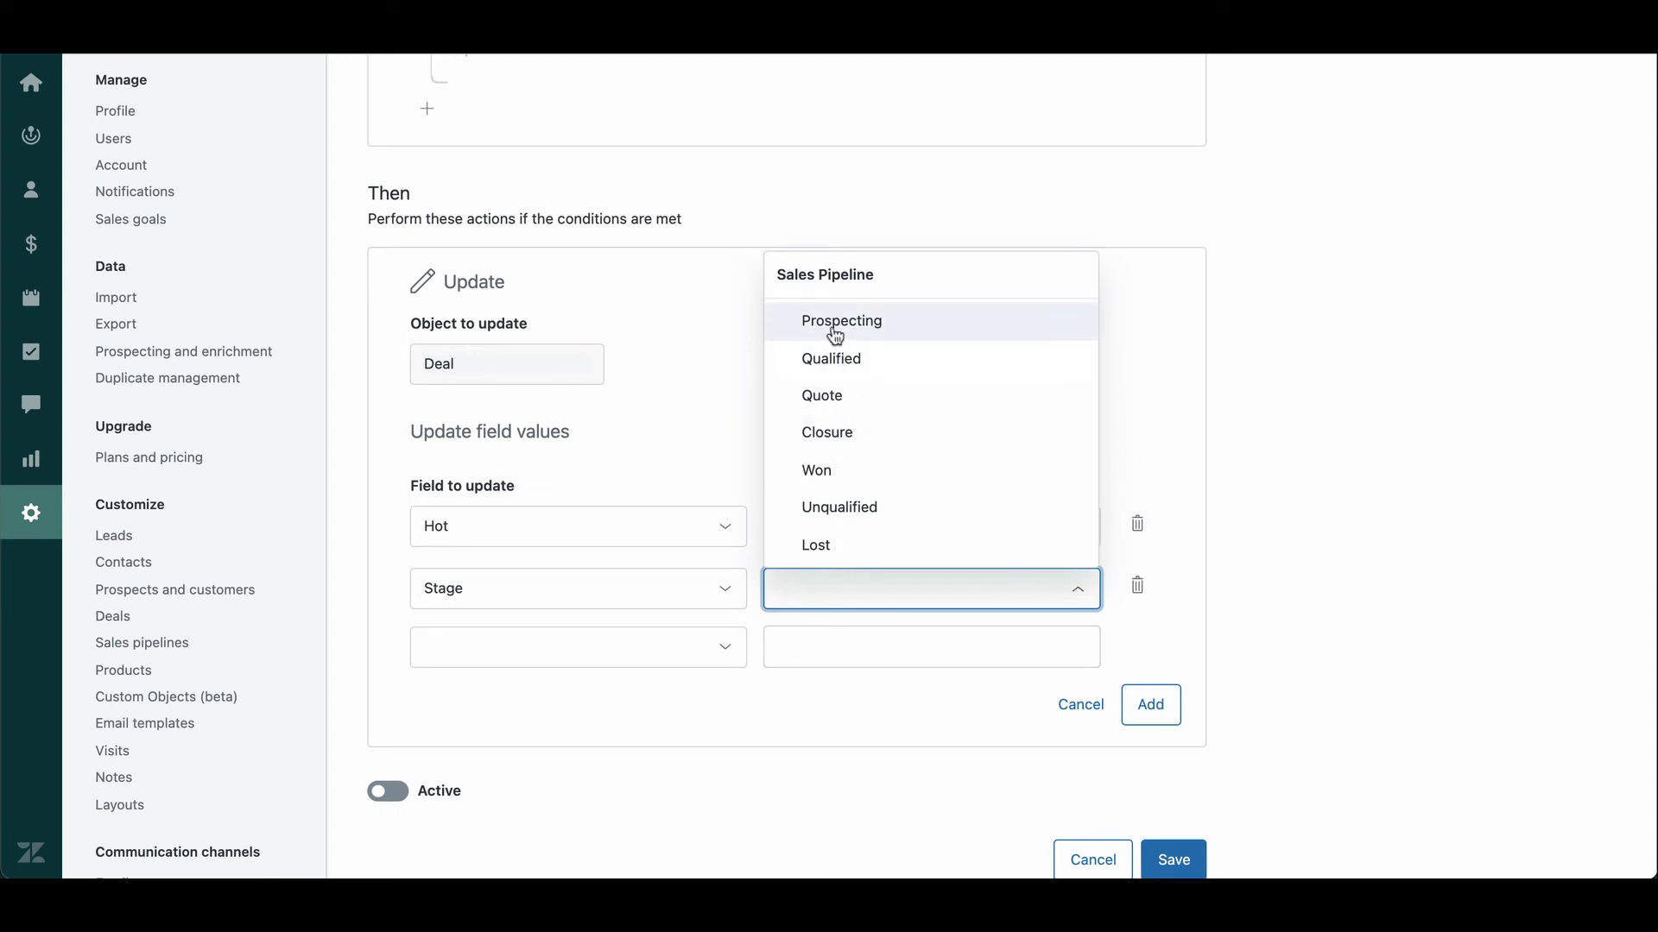
left_click(841, 363)
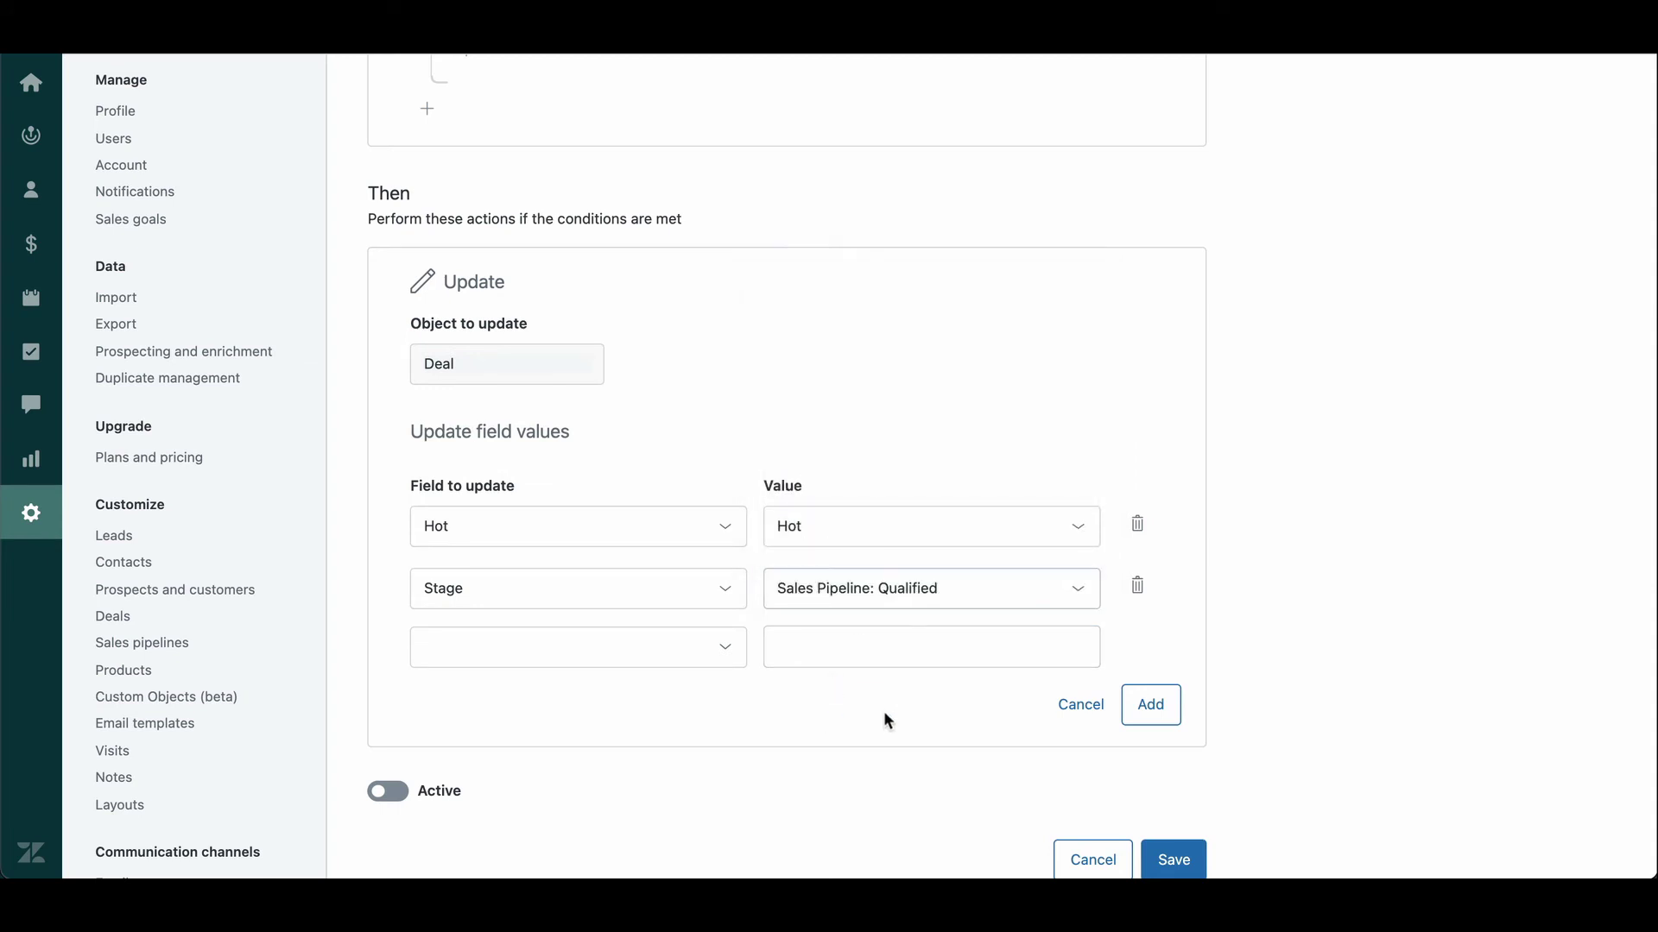
Step: Confirm the two field updates, review the trigger, switch it to Active and save it
left_click(1150, 704)
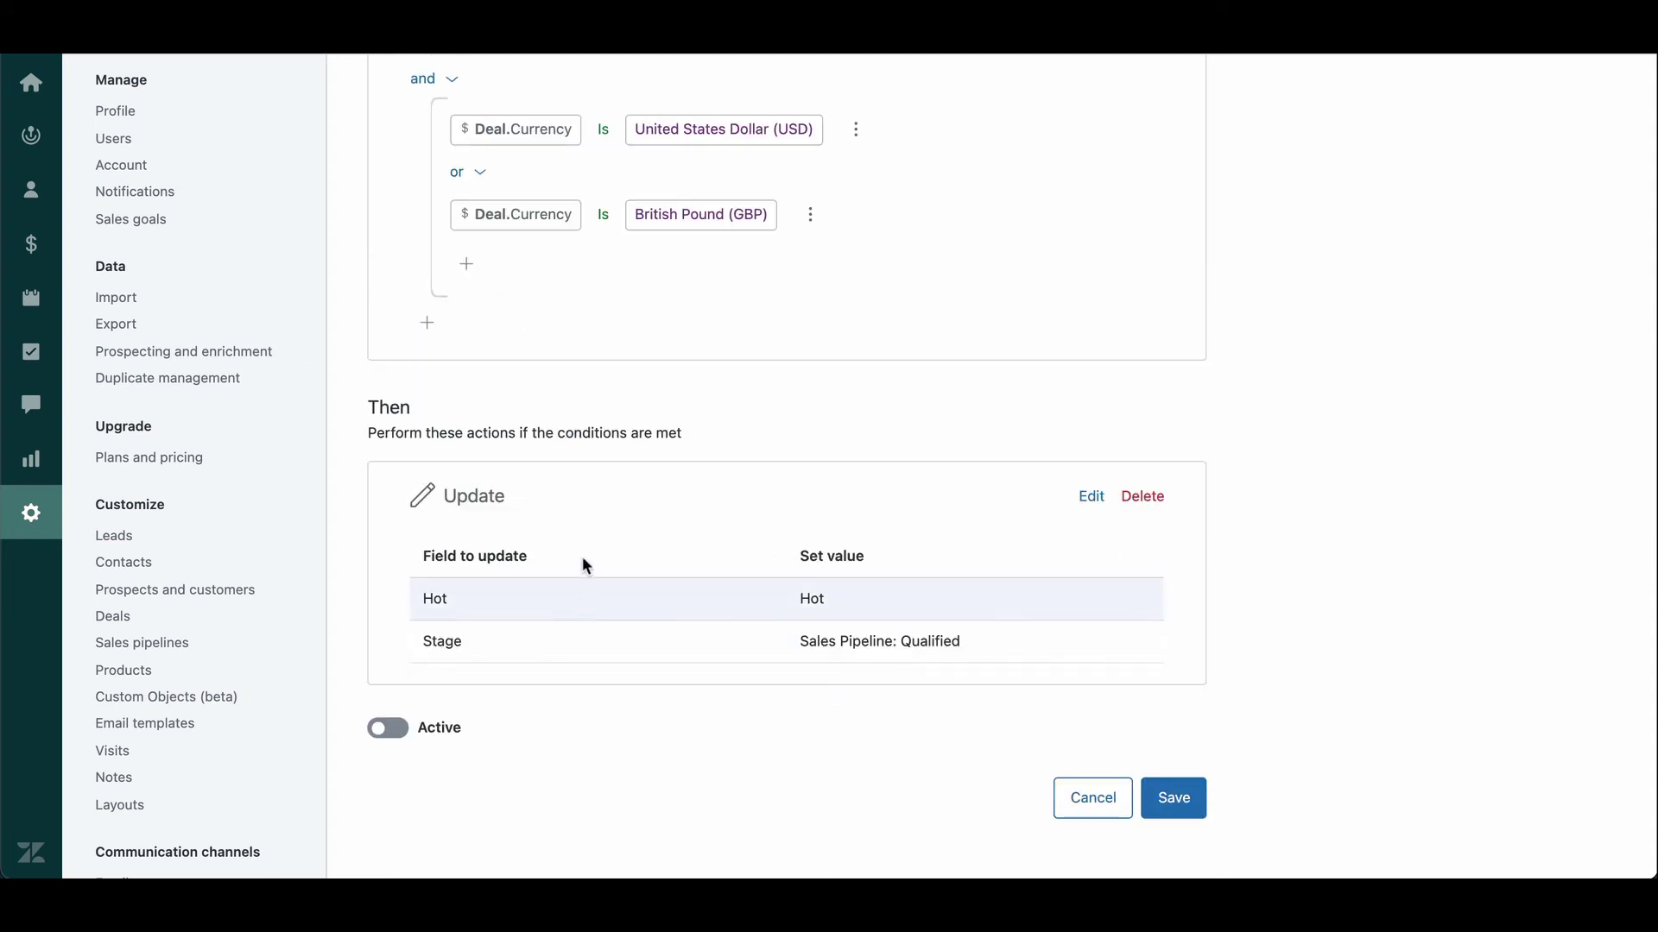
scroll(583, 547, "up", 3)
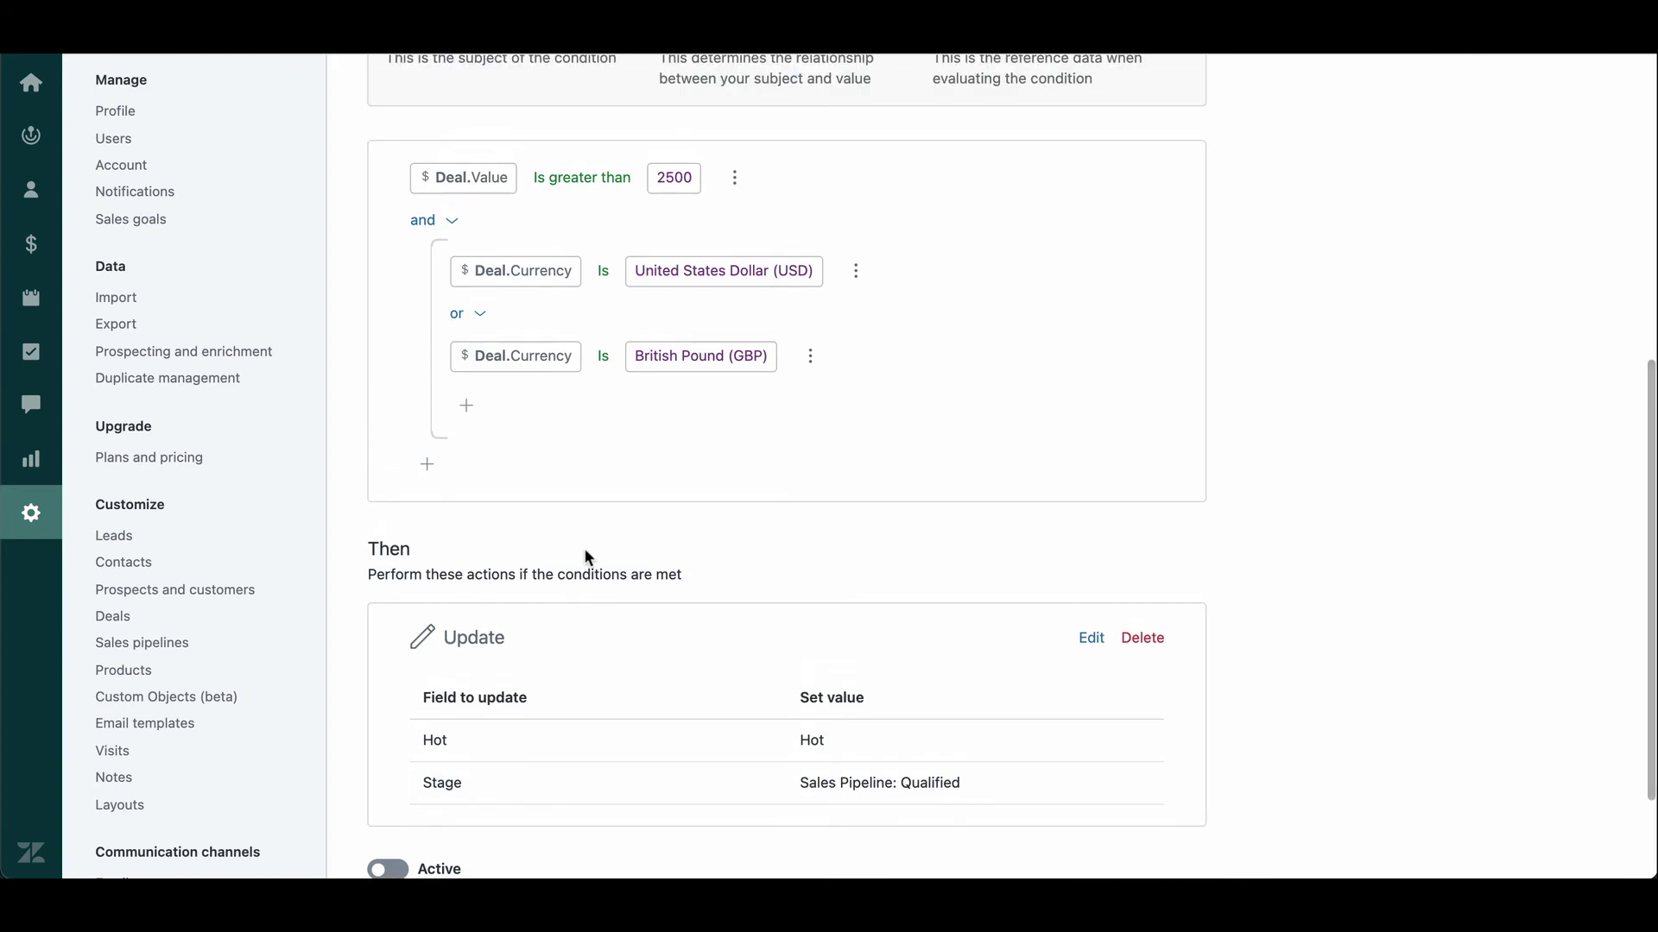
scroll(583, 547, "up", 5)
scroll(584, 552, "up", 2)
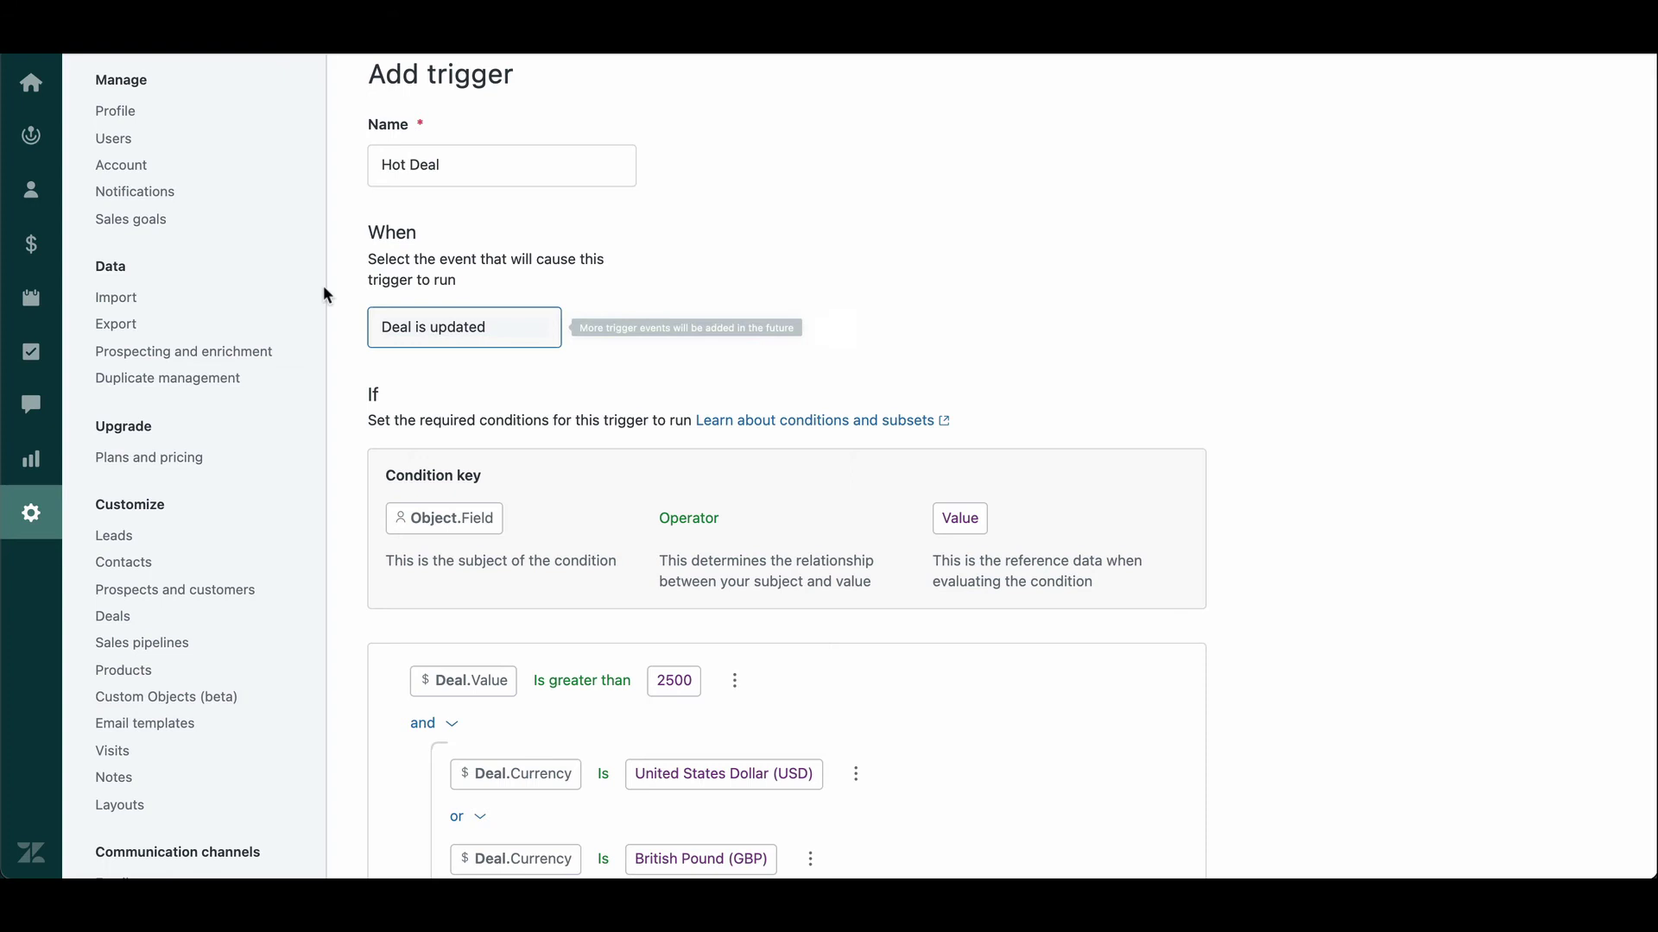
scroll(453, 413, "down", 3)
scroll(455, 411, "down", 1)
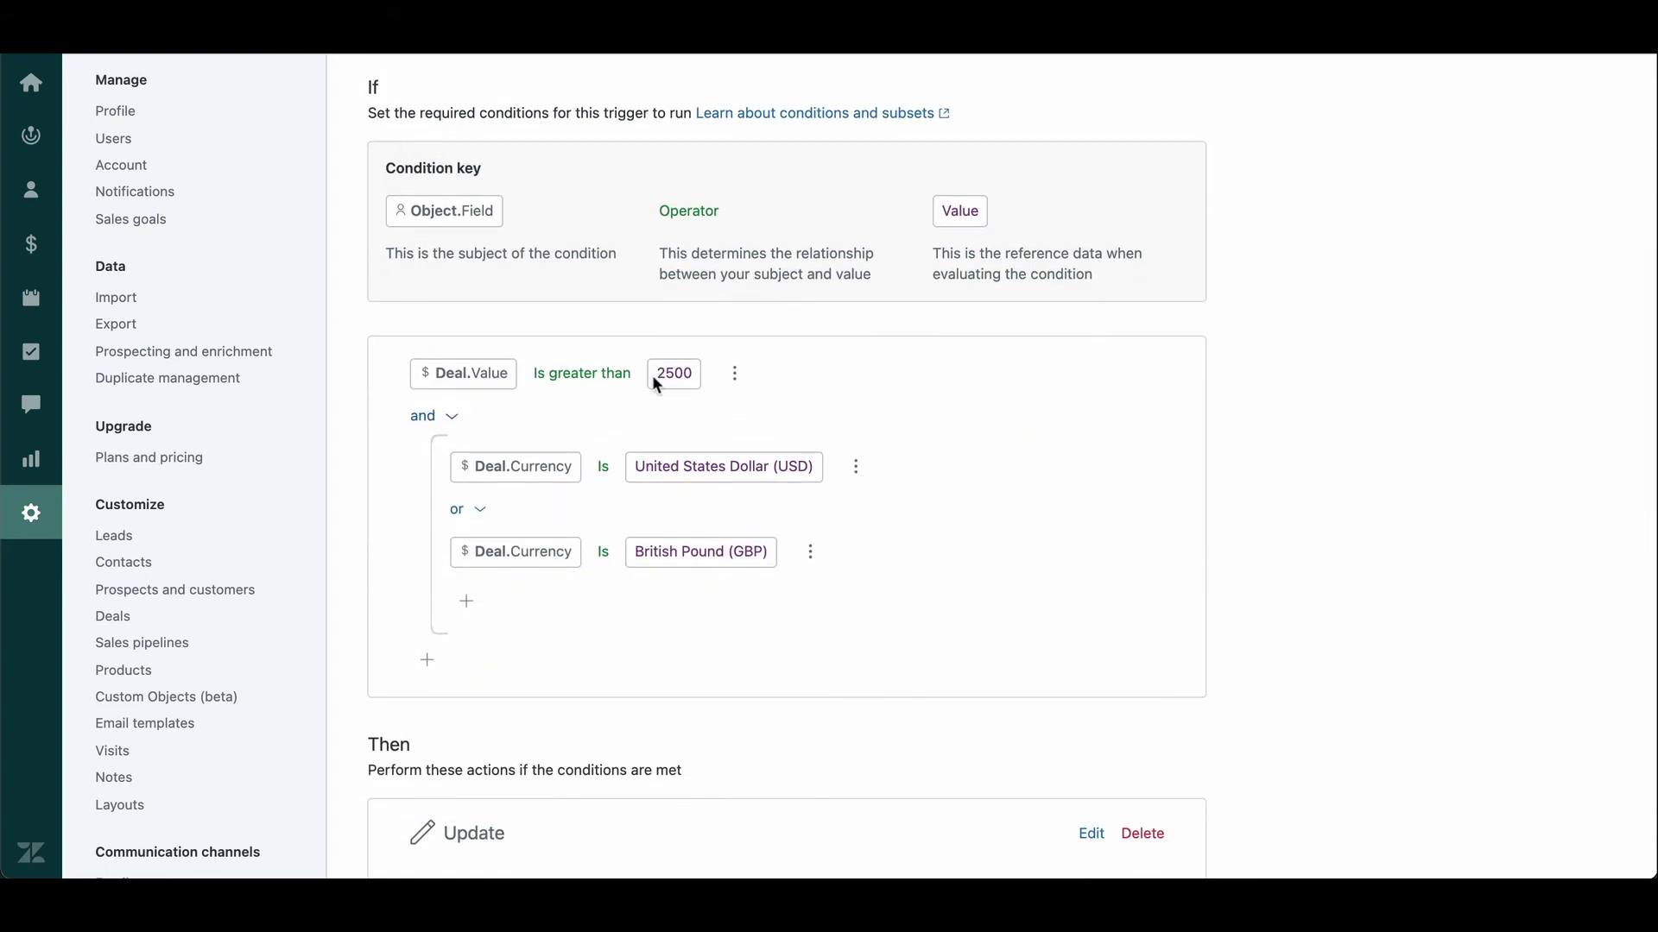
scroll(410, 505, "down", 2)
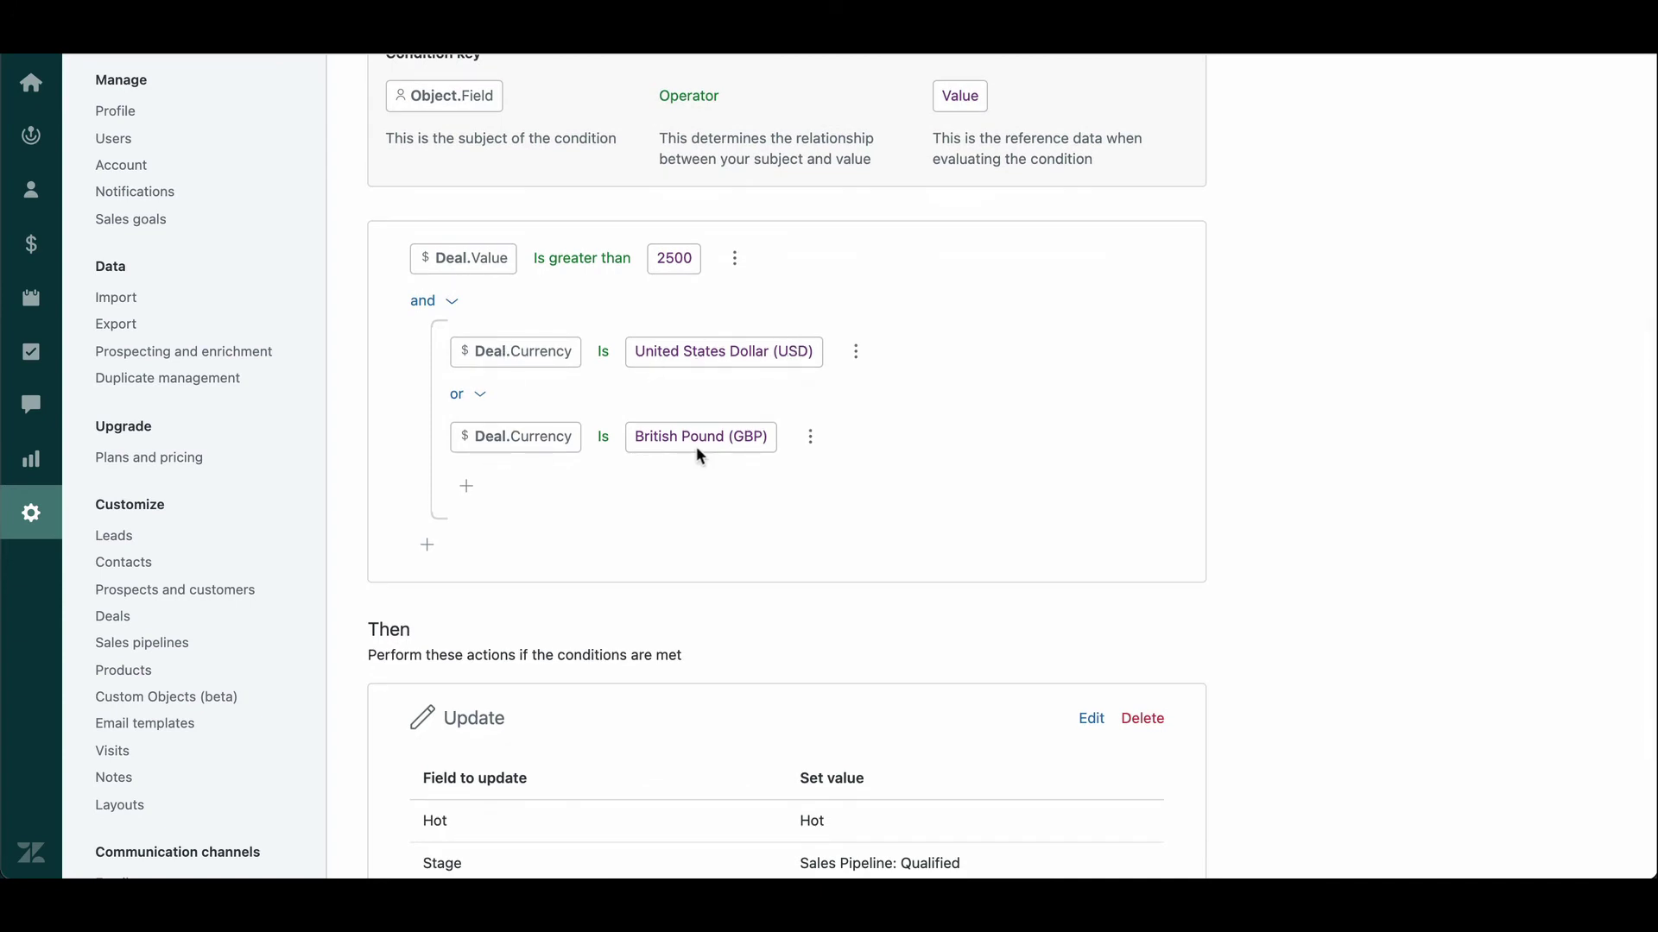
scroll(626, 591, "down", 3)
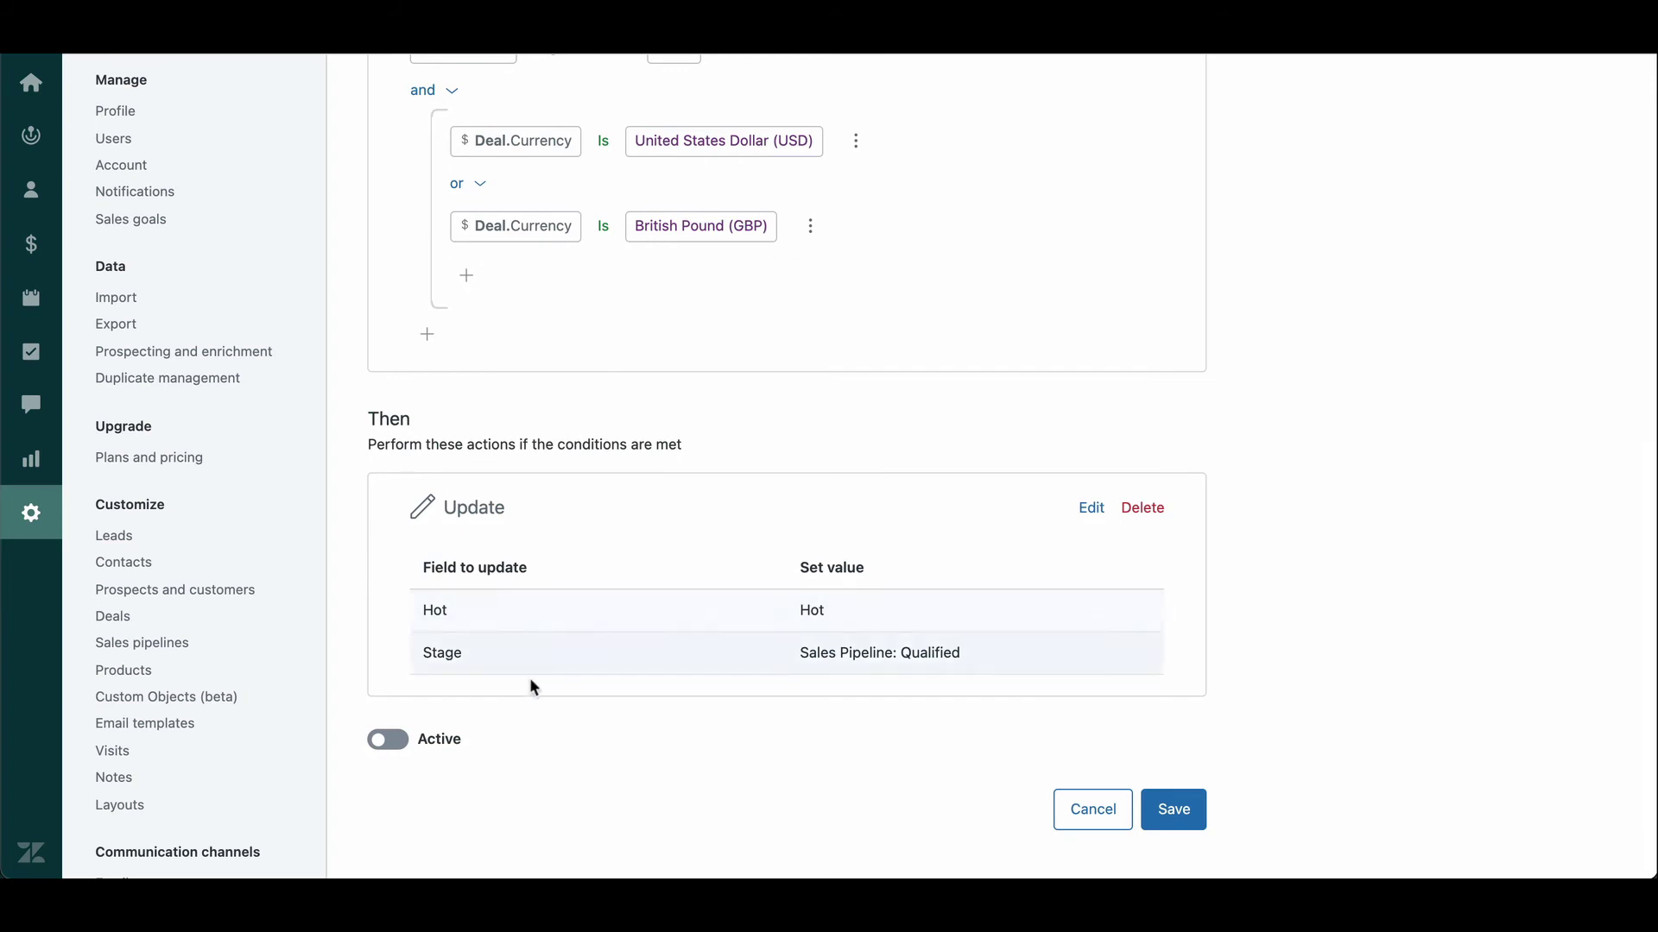
left_click(390, 740)
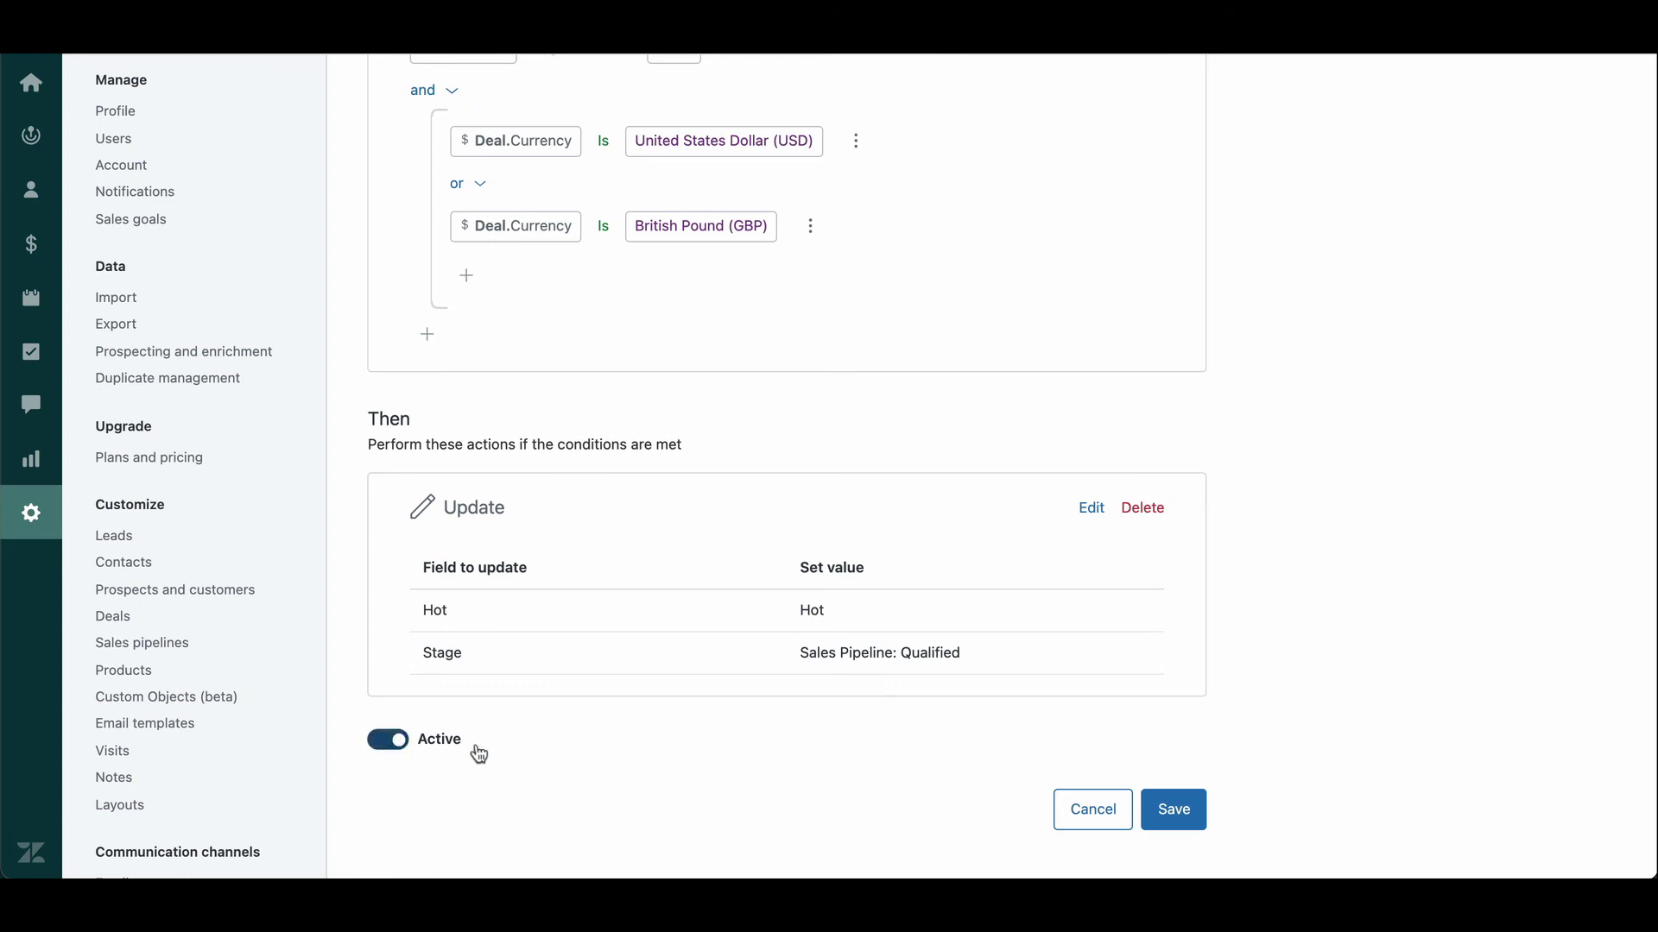
left_click(1181, 809)
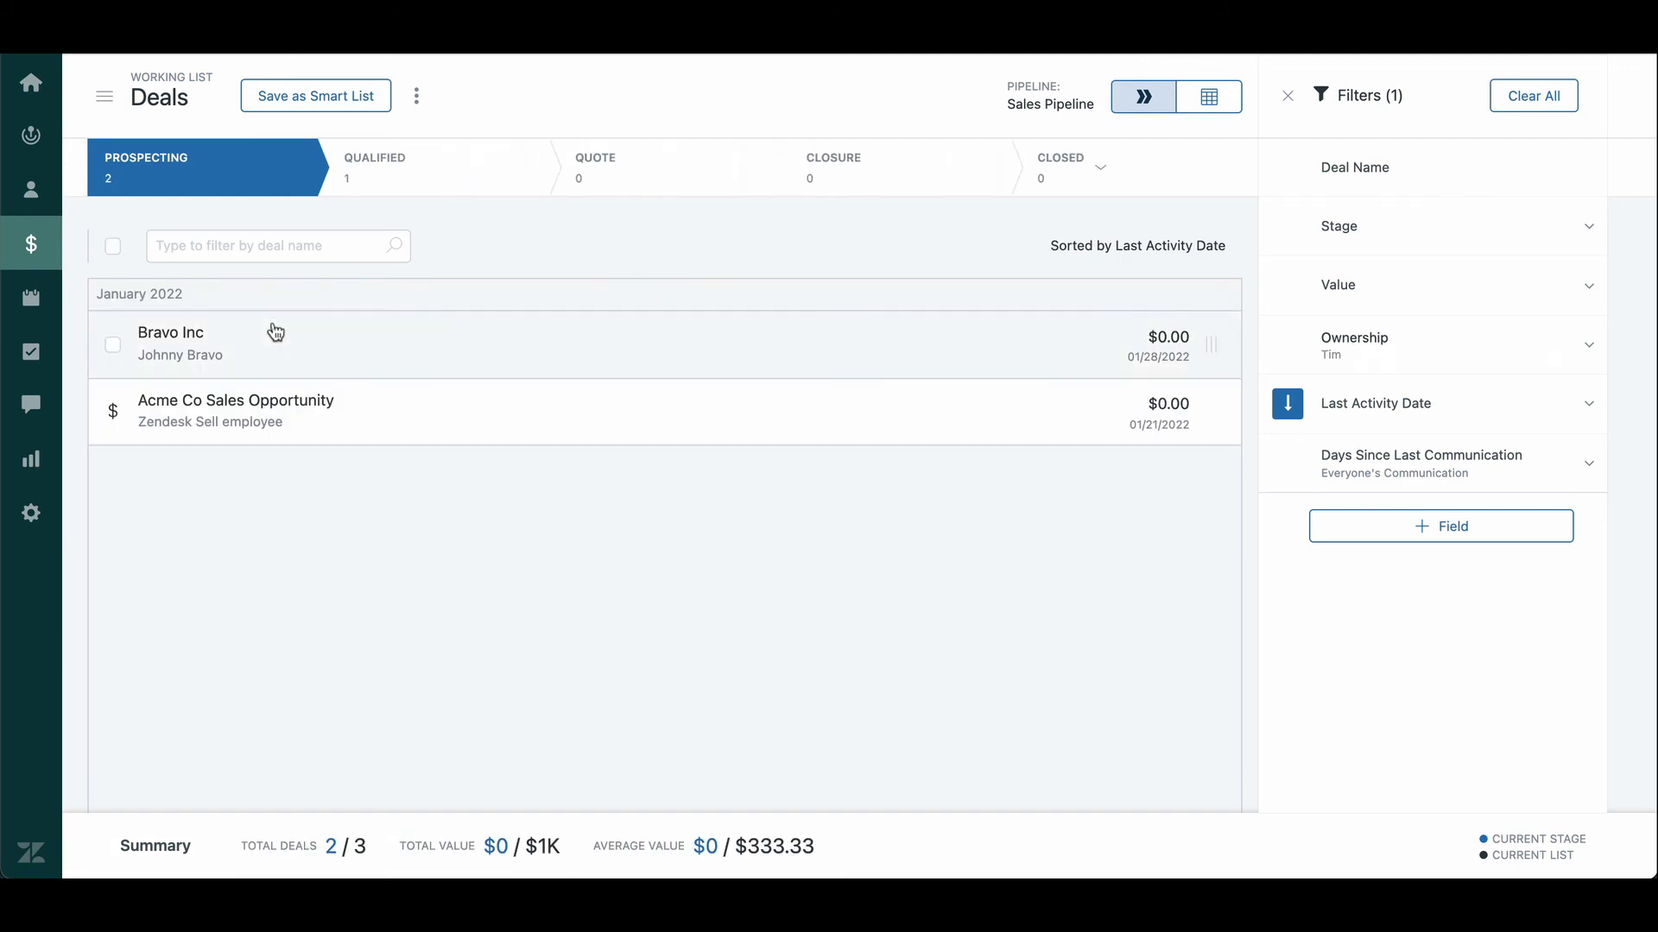
Step: Open the Bravo Inc deal and change its value to 3000
left_click(178, 334)
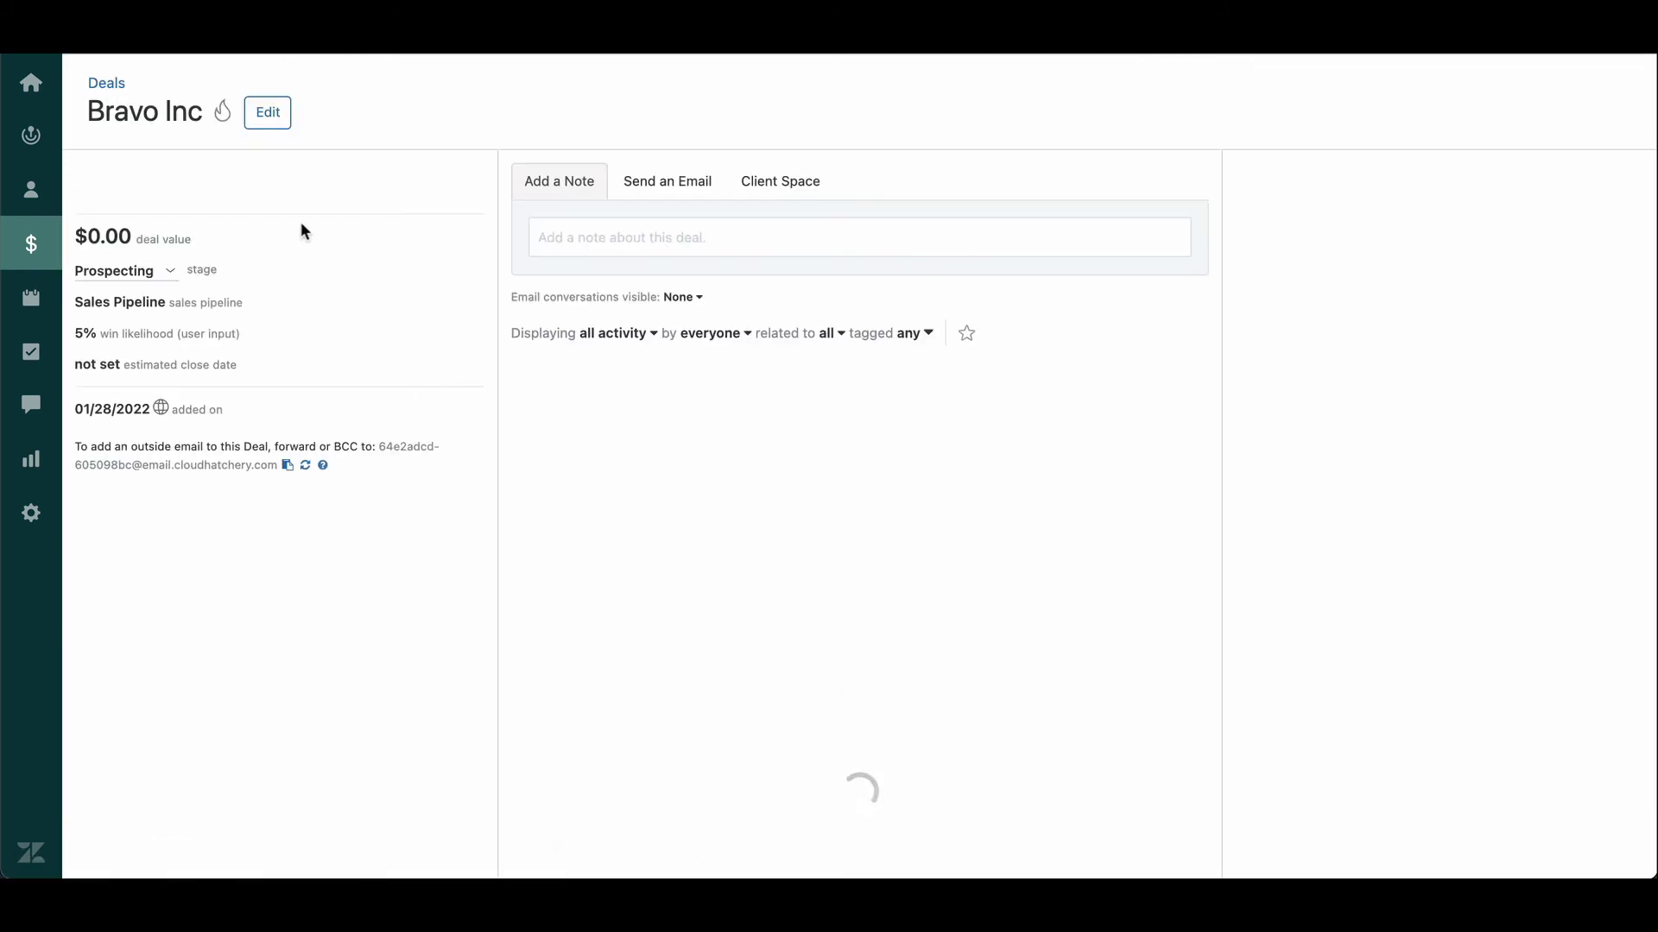
left_click(210, 237)
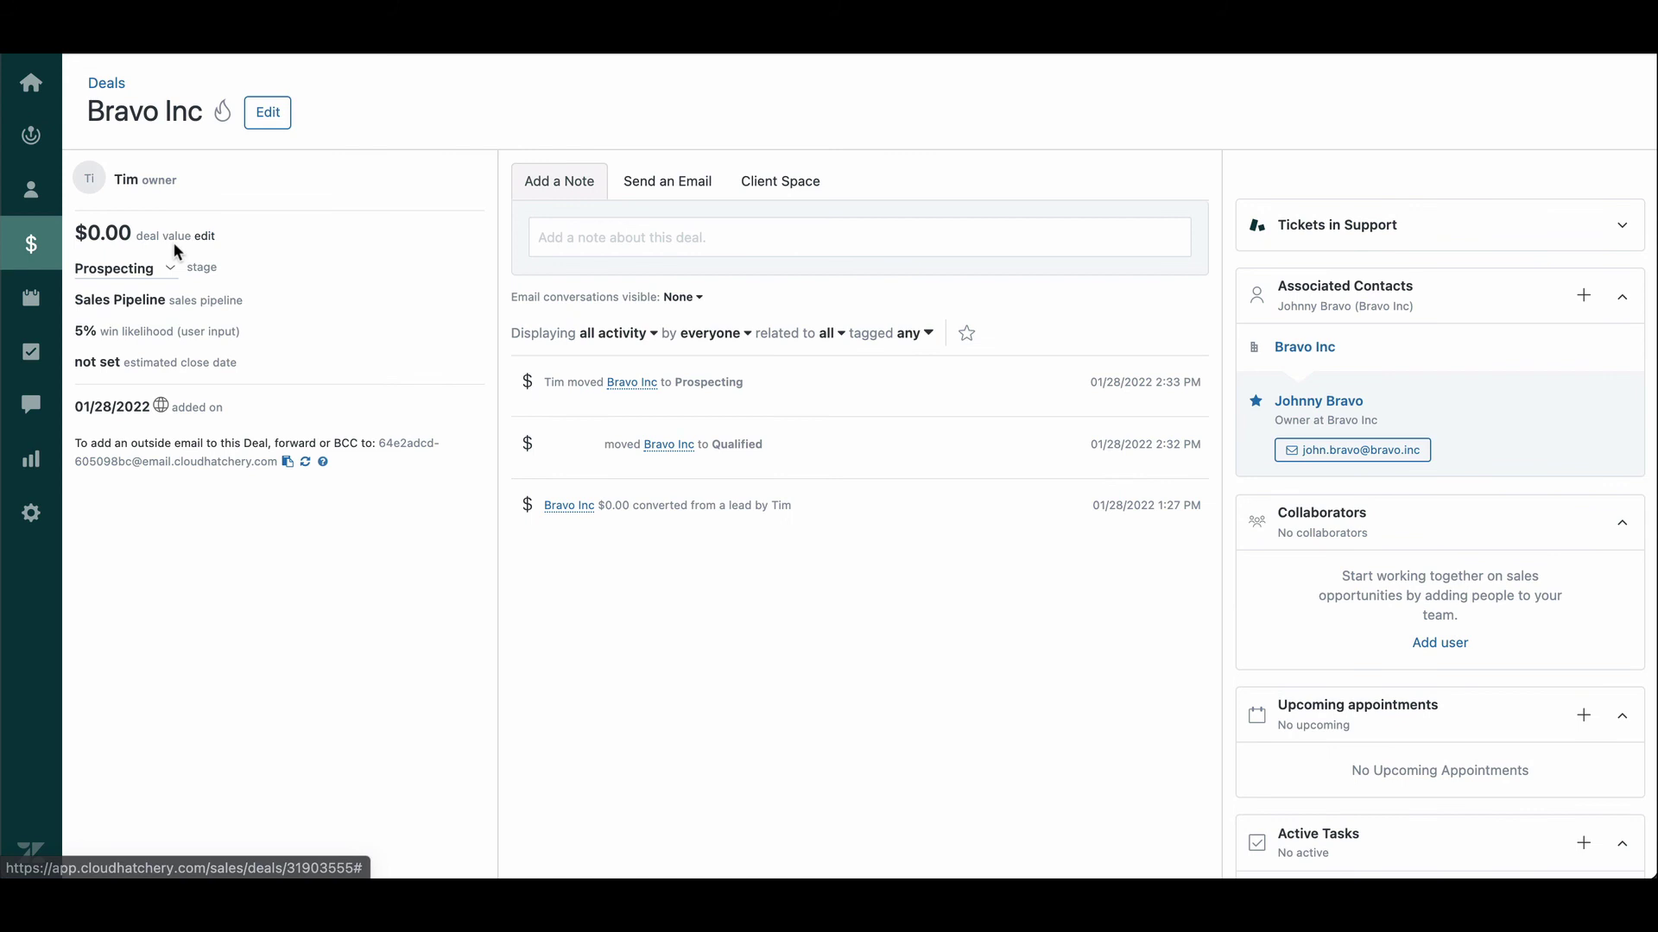
left_click(136, 242)
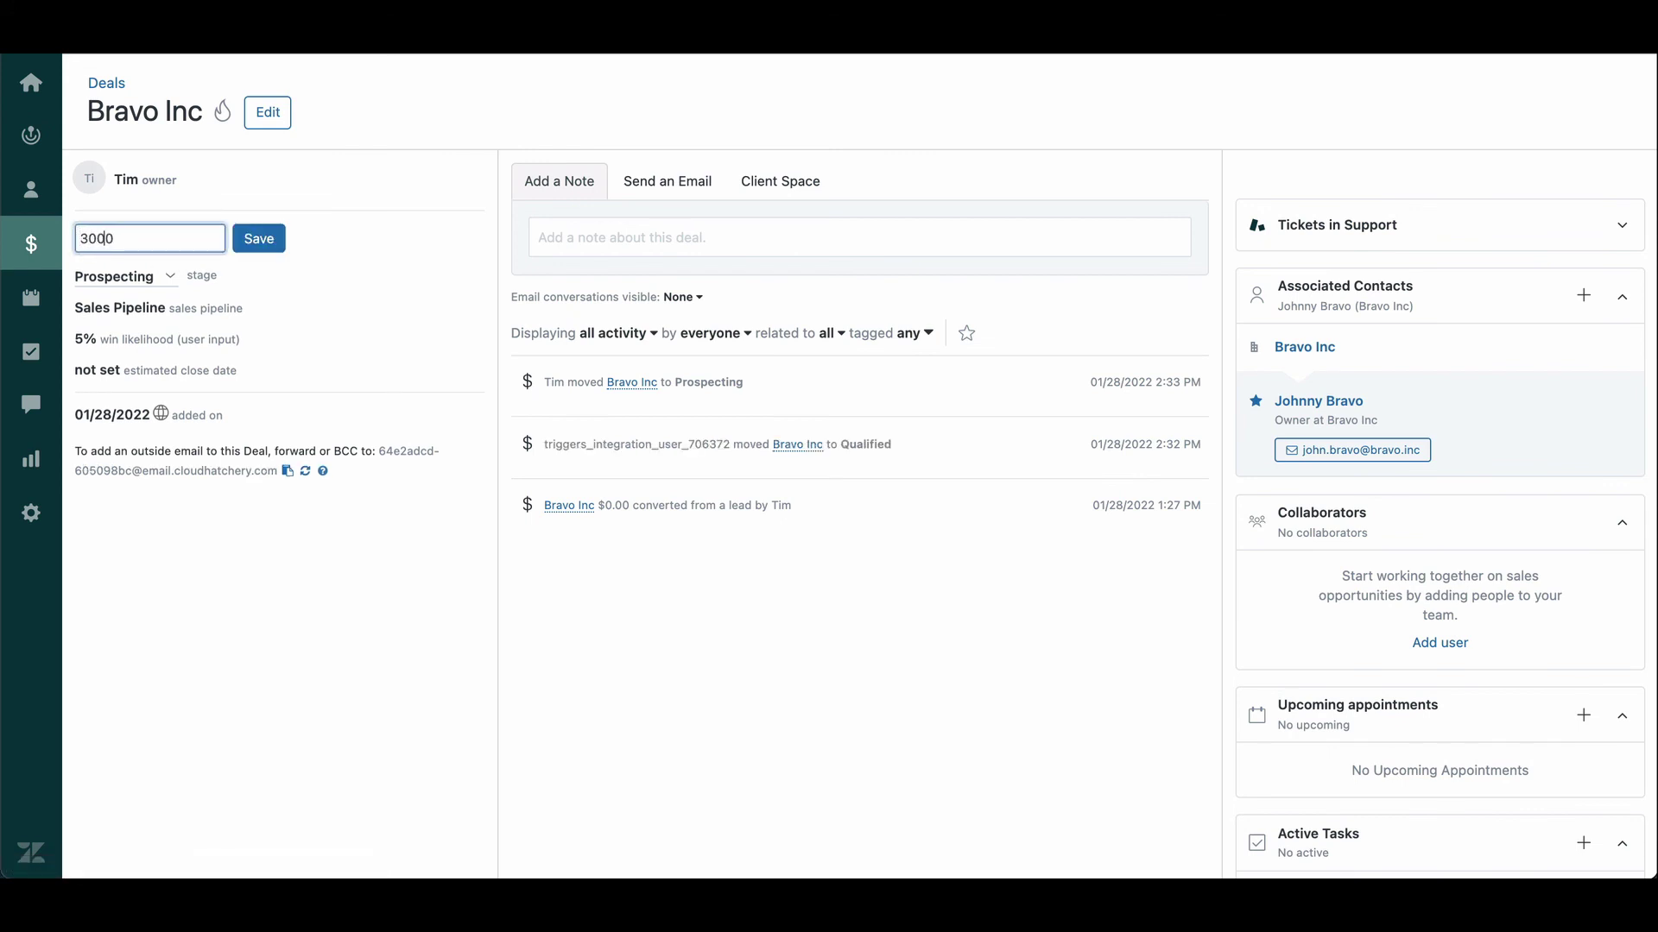
left_click(258, 238)
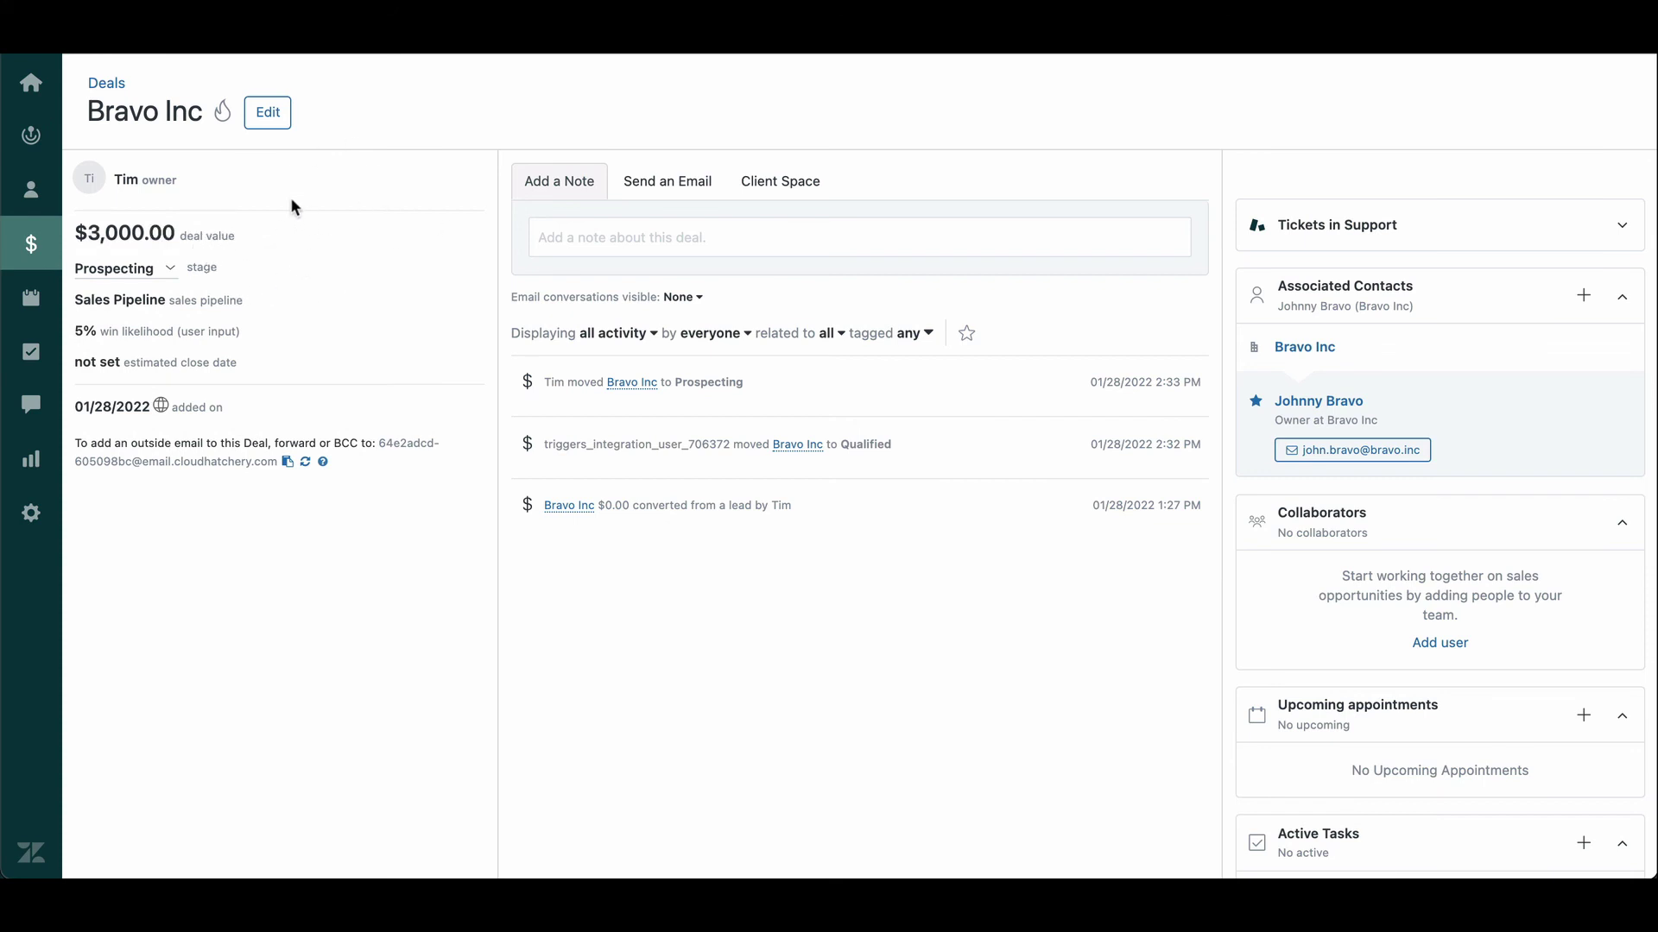
Step: Verify Bravo Inc shows the Hot flame and sits in the Qualified stage
mouse_move(133, 240)
left_click(224, 121)
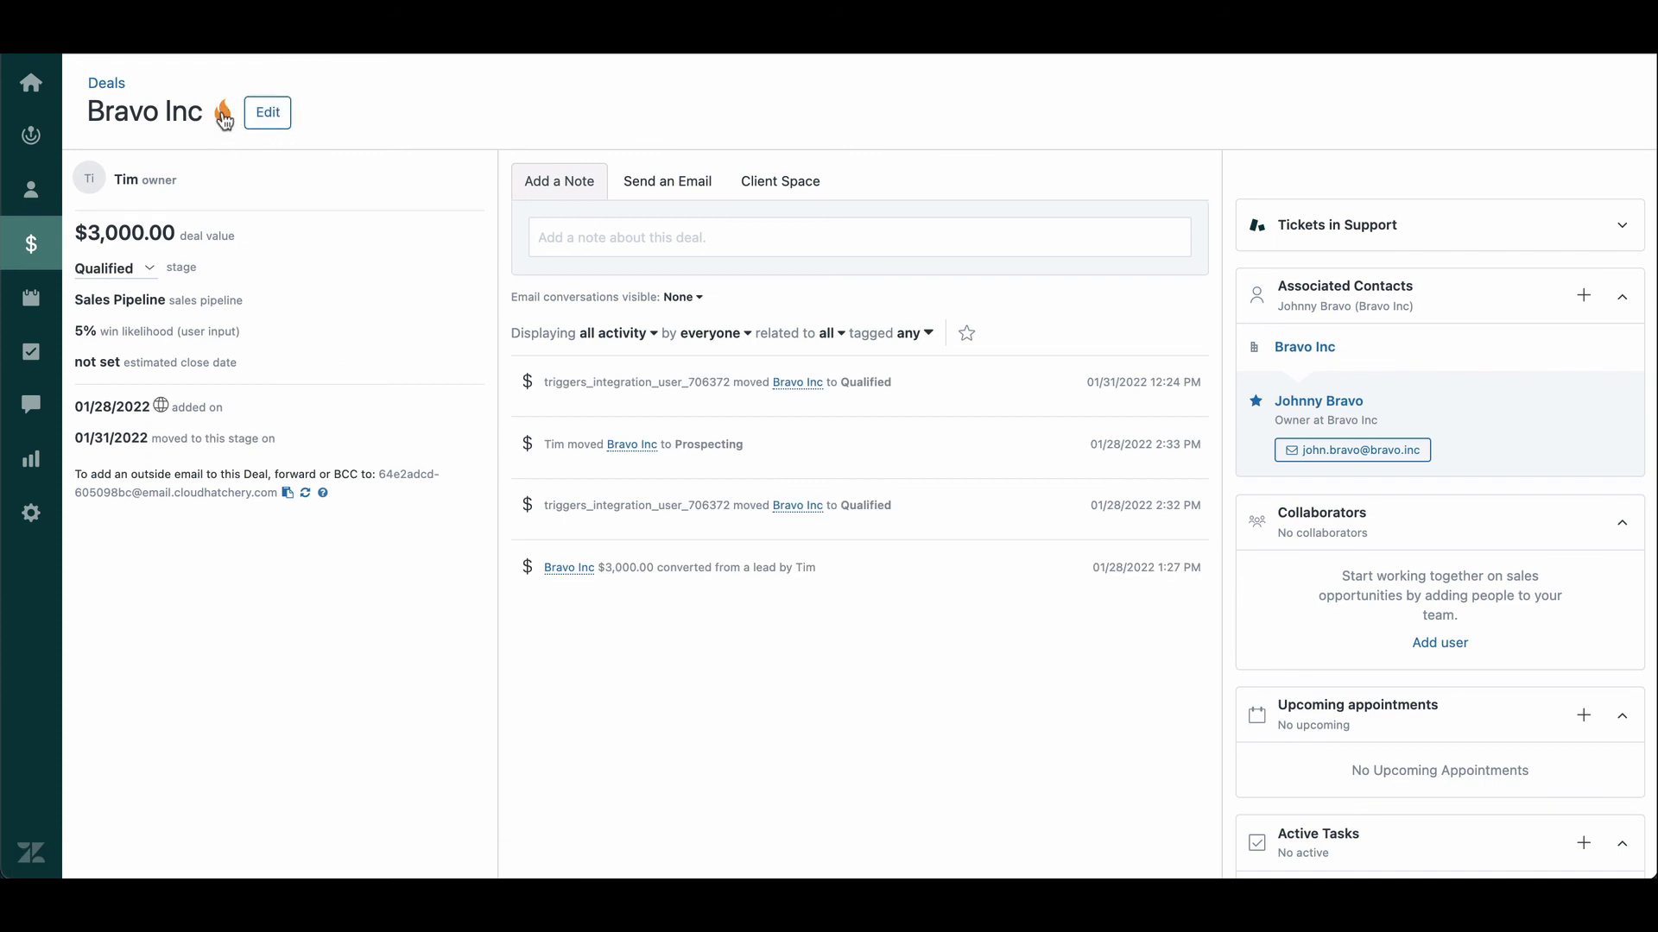
left_click(128, 274)
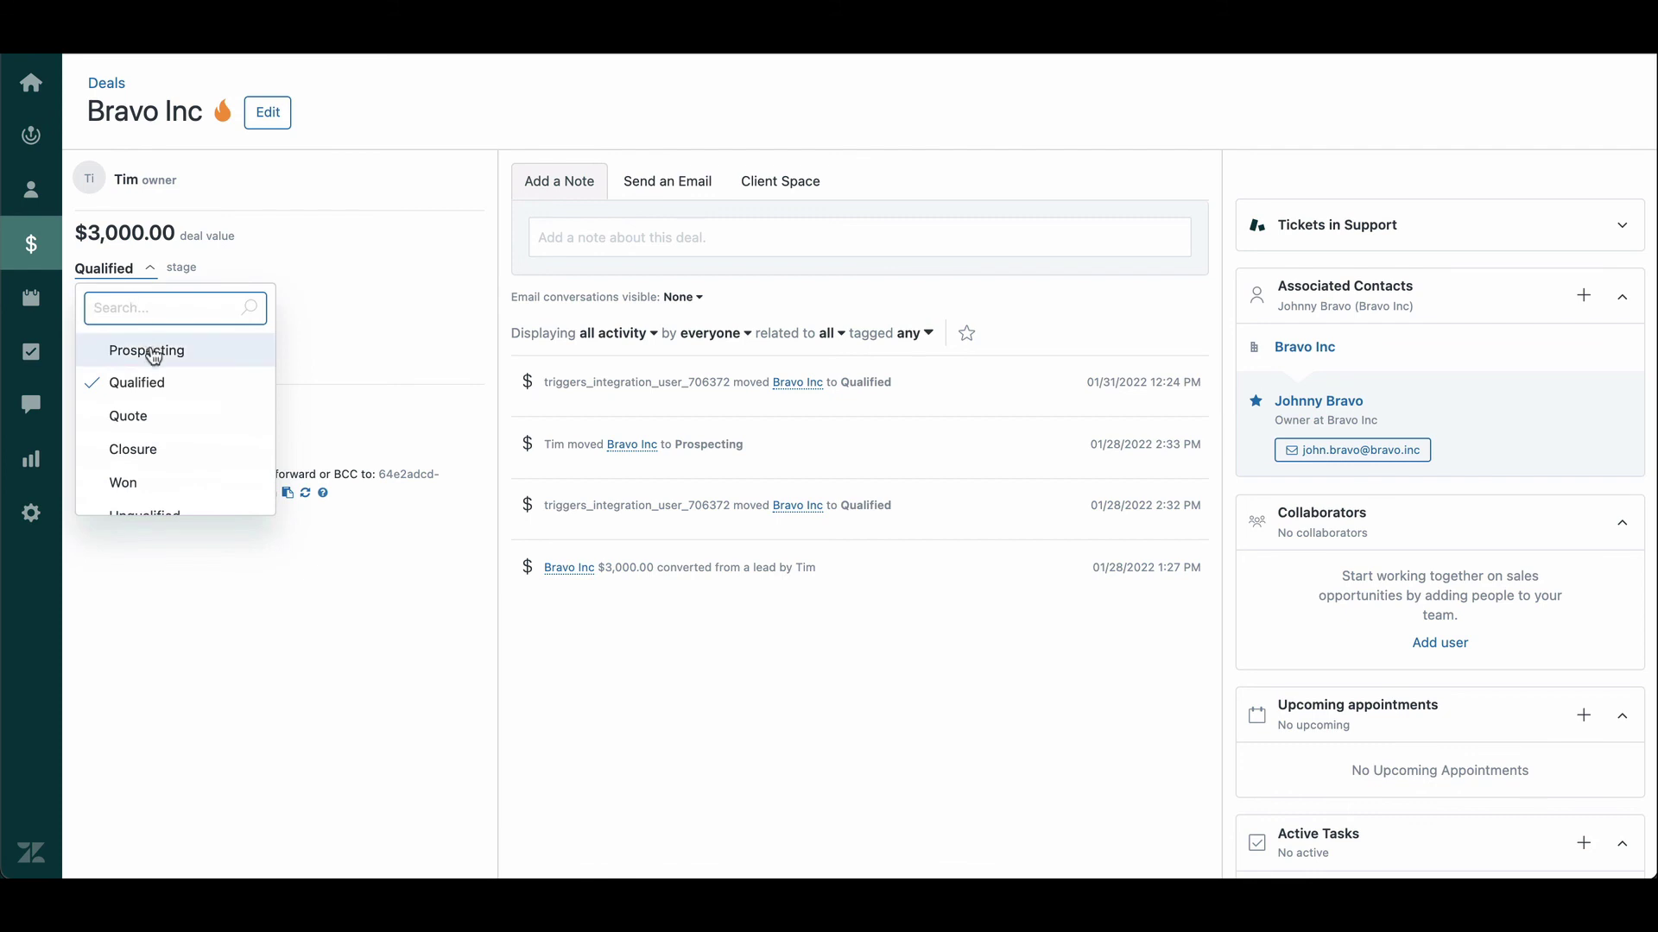
left_click(381, 235)
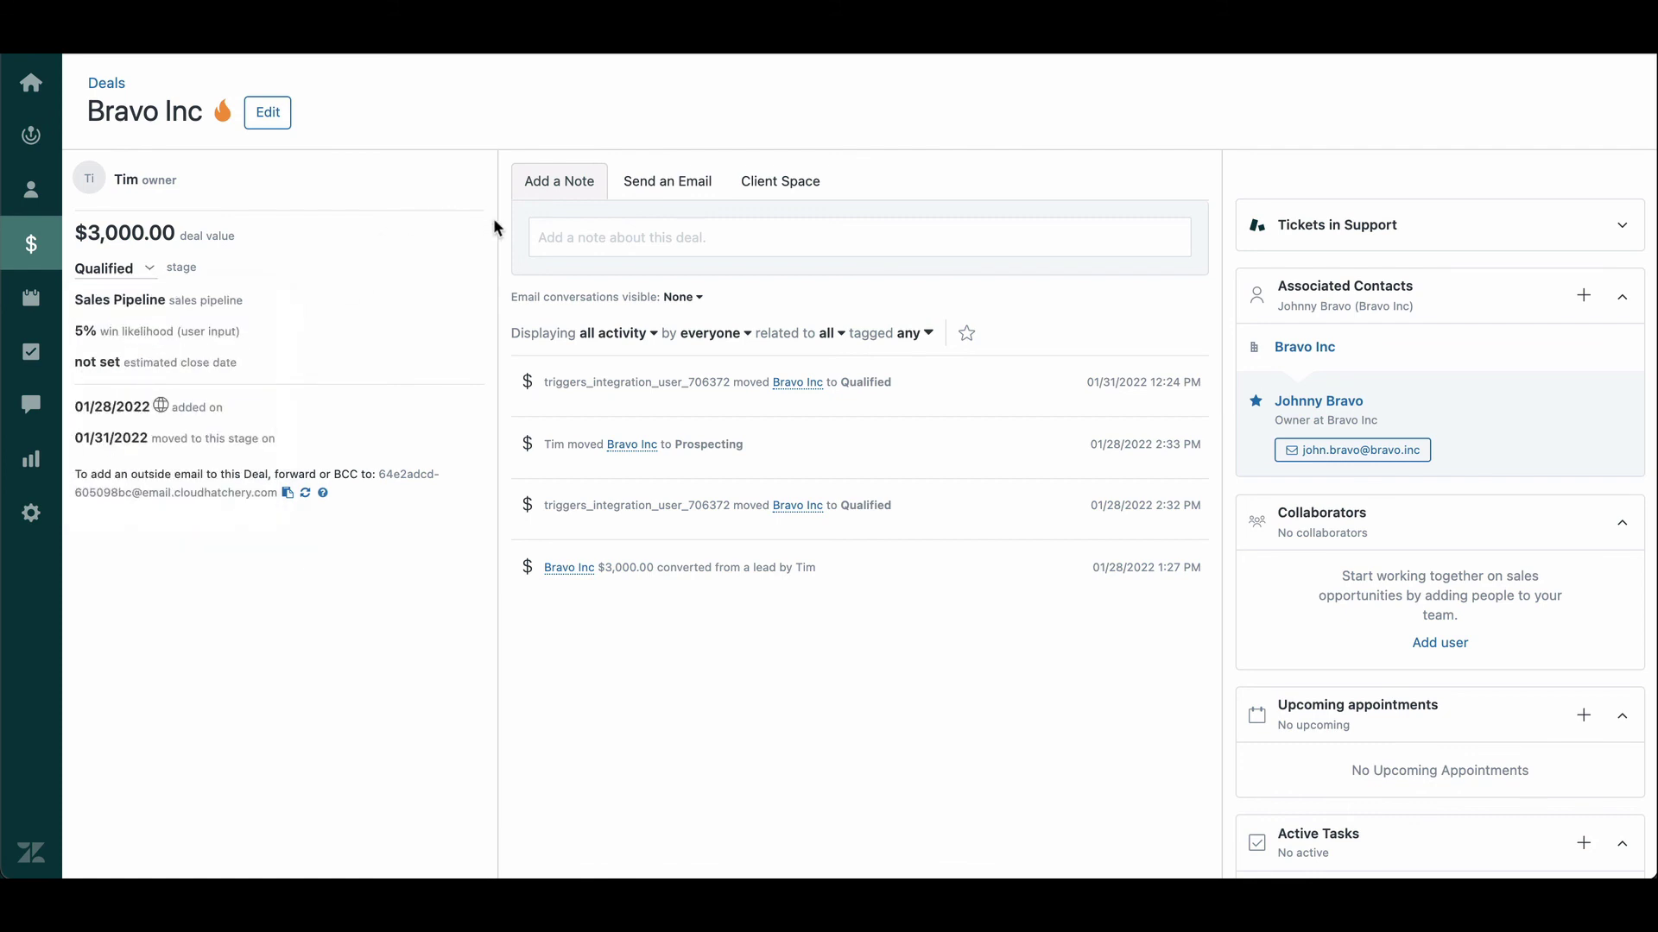